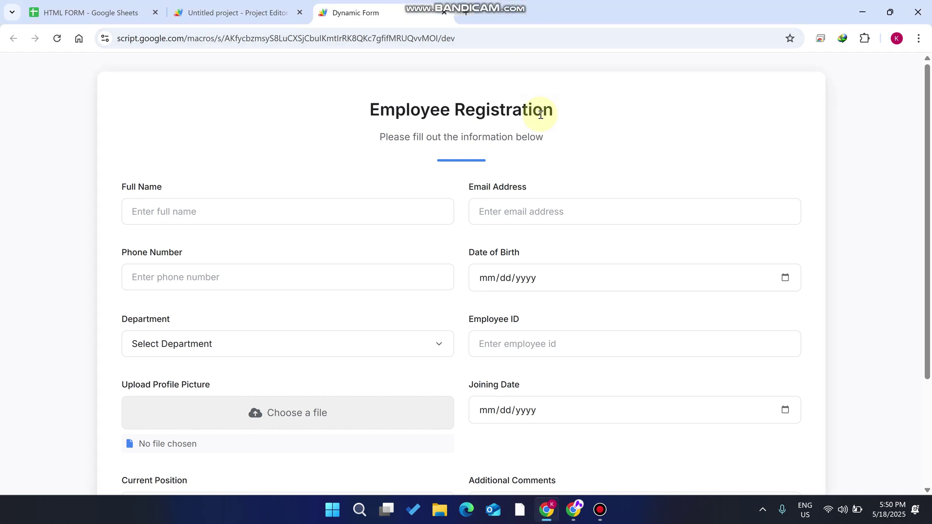
Scroll through the Dynamic Form and select its 'Employee Registration' heading.
scroll(540, 114, "down", 1)
scroll(540, 115, "down", 2)
scroll(540, 115, "up", 3)
scroll(150, 68, "down", 3)
scroll(204, 129, "up", 2)
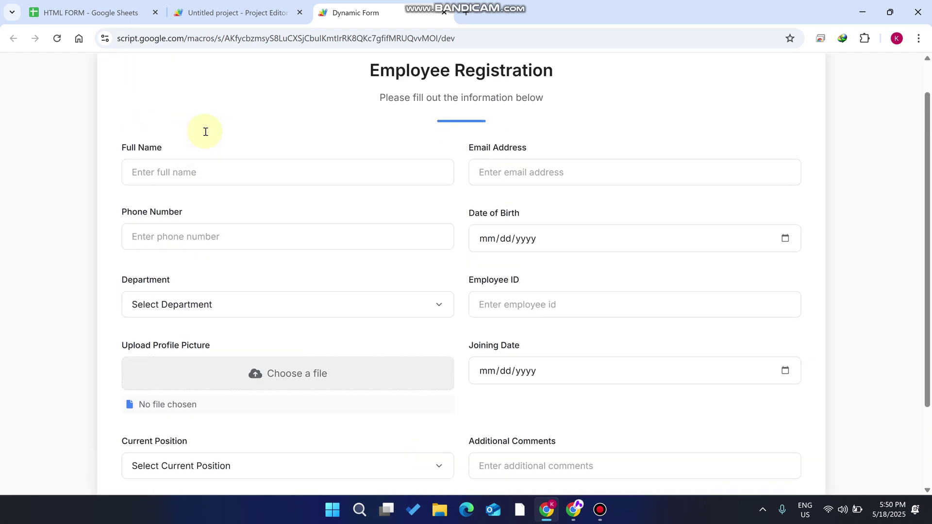
left_click_drag(555, 95, 352, 72)
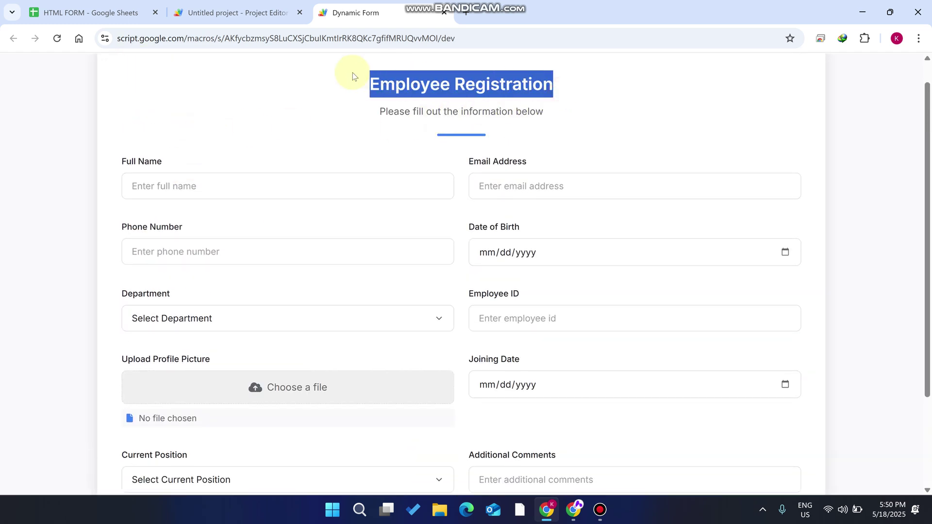
scroll(351, 74, "up", 1)
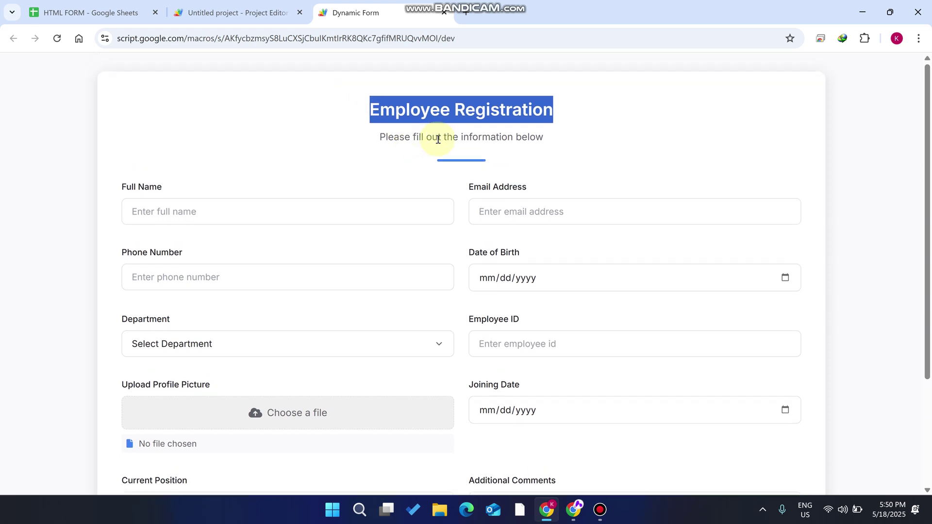
Change the form title in D2 to 'Rameez Scripts' and reload the web form.
left_click(104, 5)
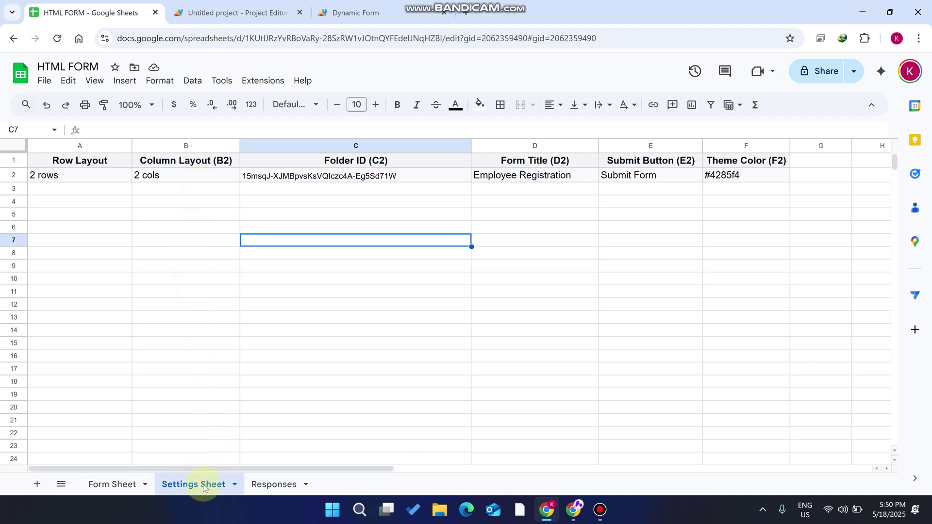
left_click(543, 180)
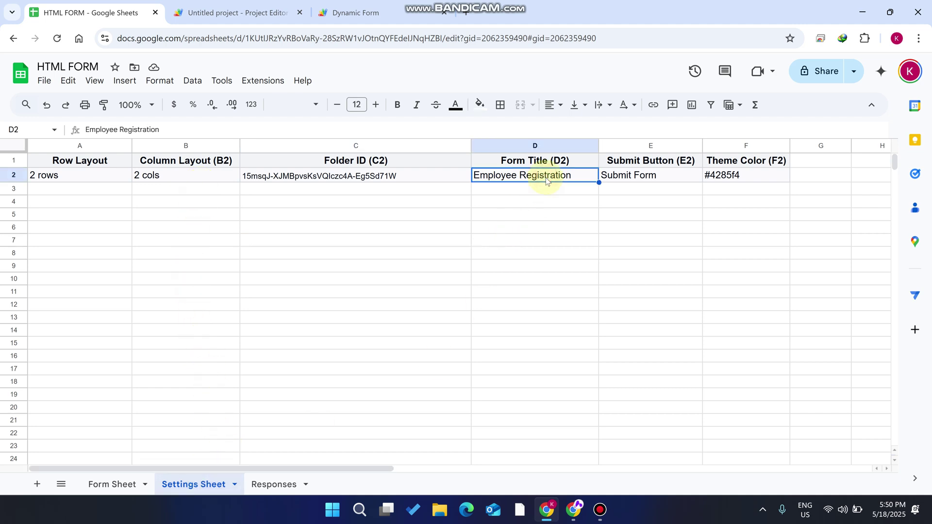
type("Rameez")
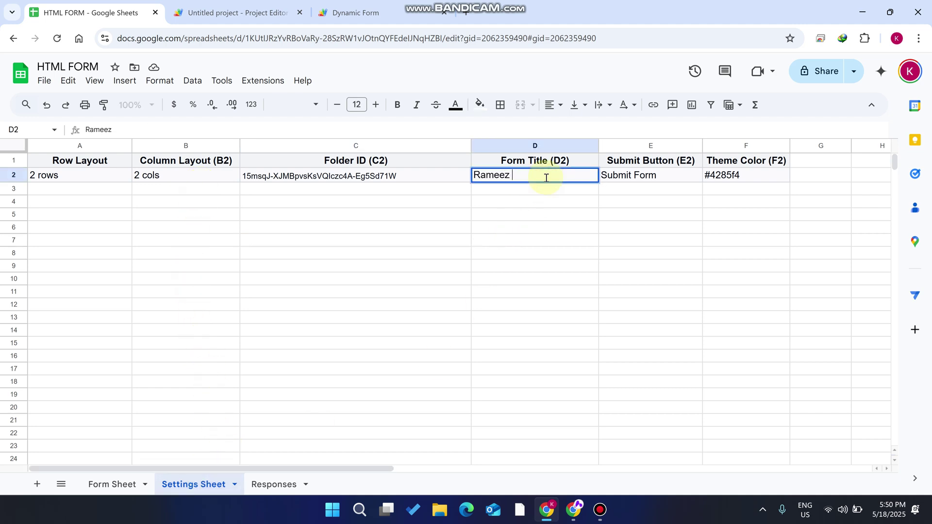
type(" Scripts")
left_click(545, 233)
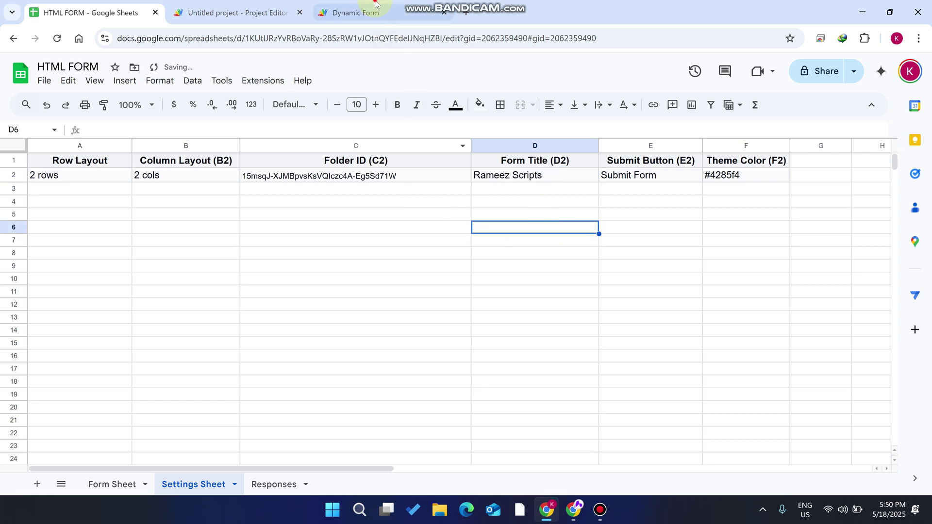
left_click(354, 12)
left_click(57, 38)
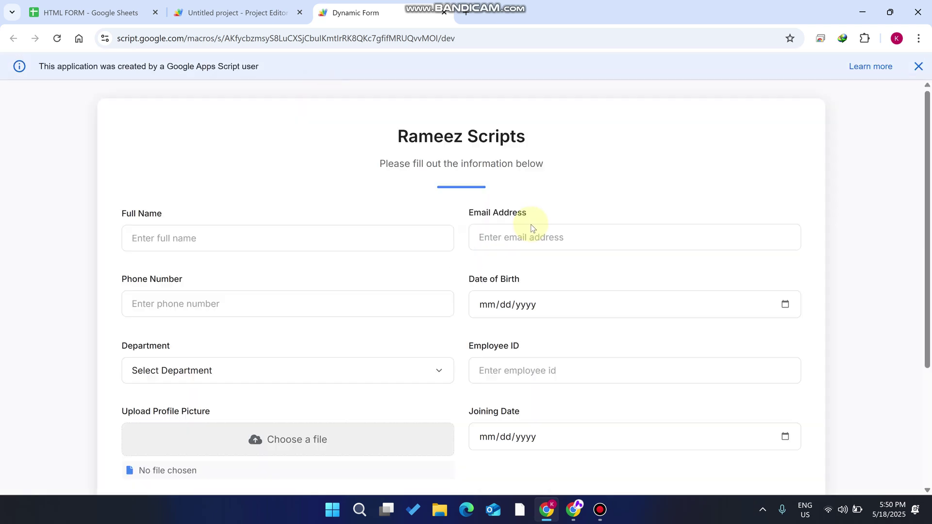
Check the 'Rameez Scripts' heading on the reloaded form, then return to the spreadsheet.
left_click_drag(530, 139, 372, 125)
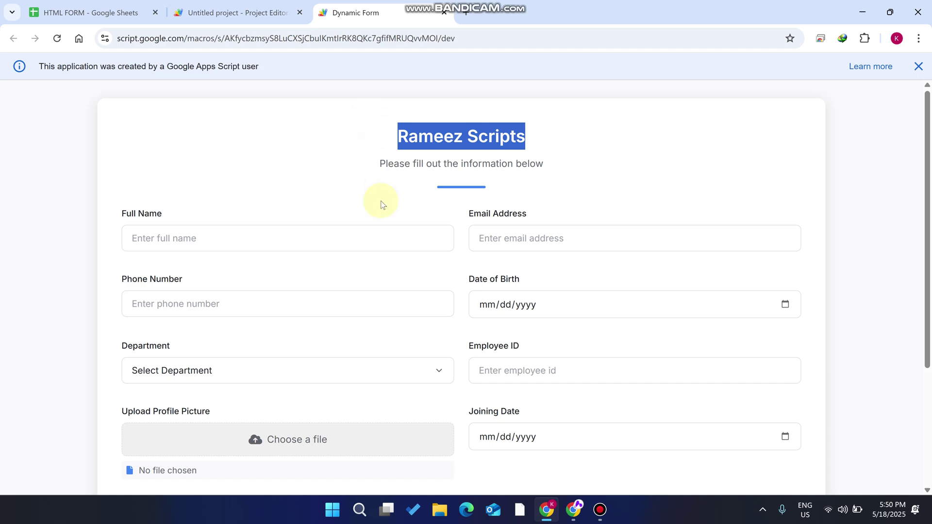
scroll(383, 207, "down", 4)
scroll(402, 243, "up", 4)
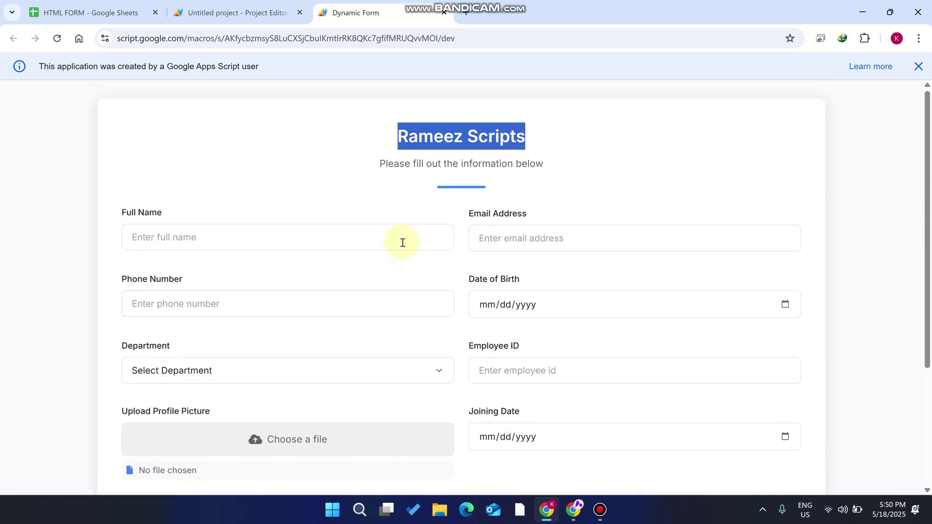
left_click(91, 12)
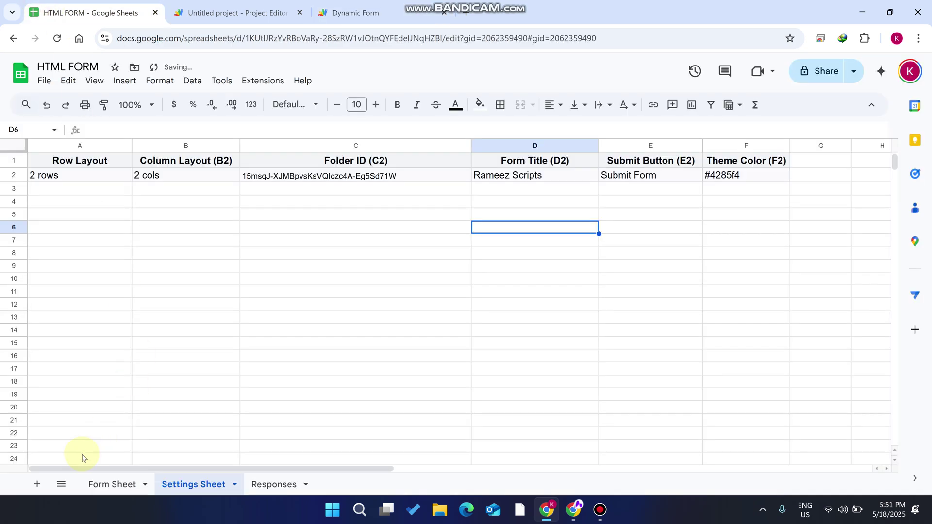
Clear field rows A4:D11 on the Form Sheet so only name and email remain.
left_click(116, 484)
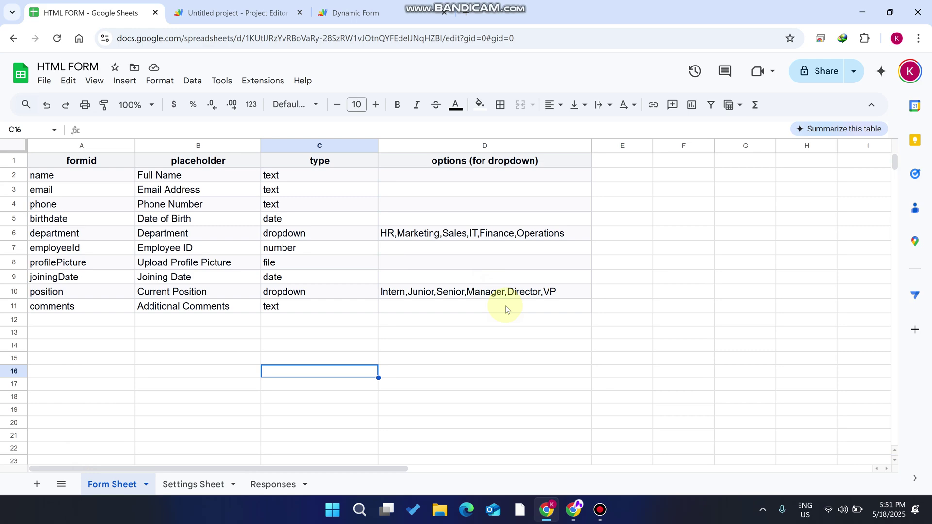
left_click(560, 306)
left_click_drag(560, 308, 118, 203)
key("ctrl+c")
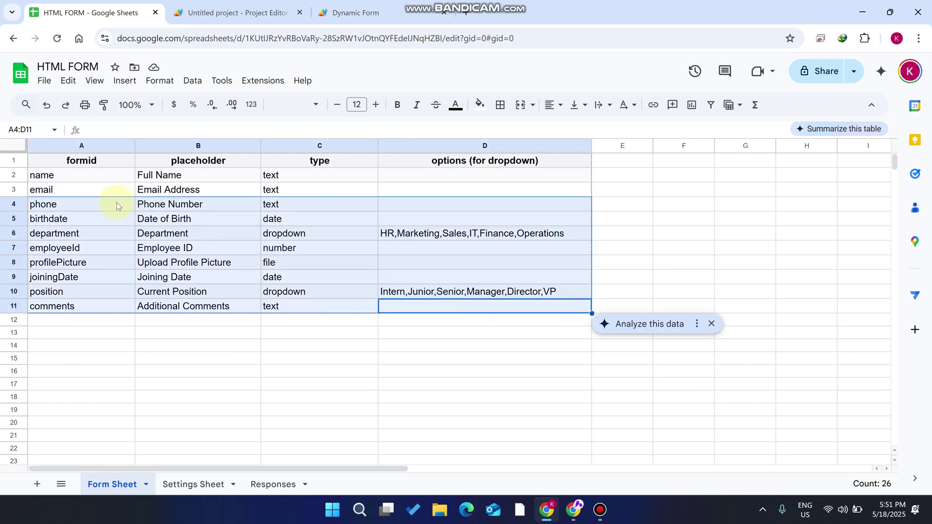
key("Delete")
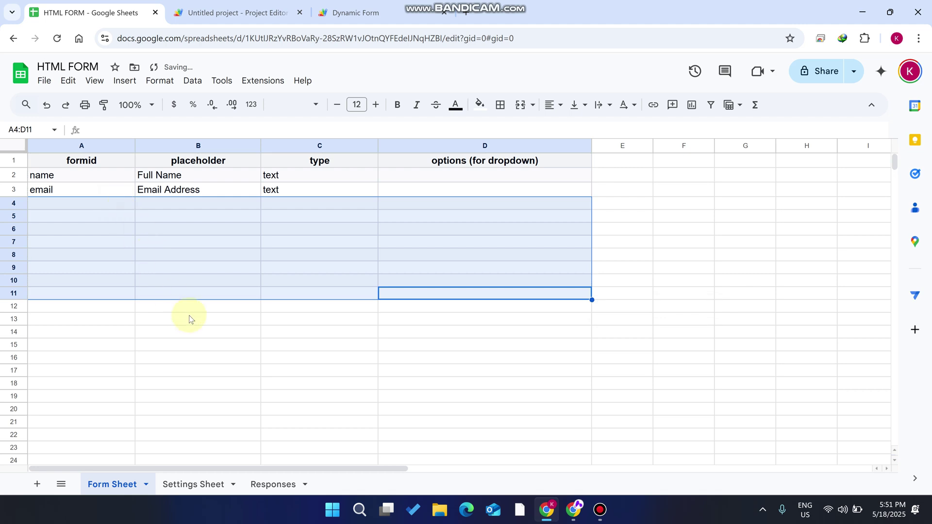
left_click(188, 318)
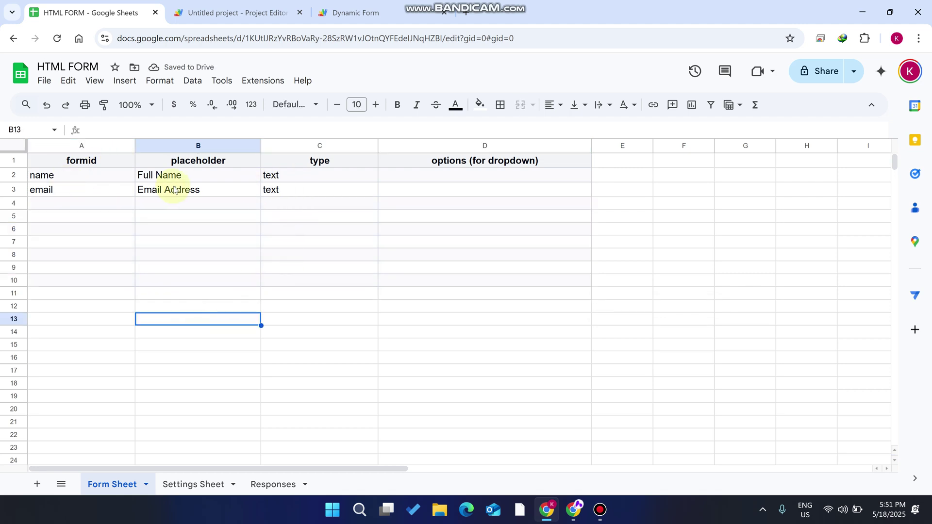
left_click(353, 13)
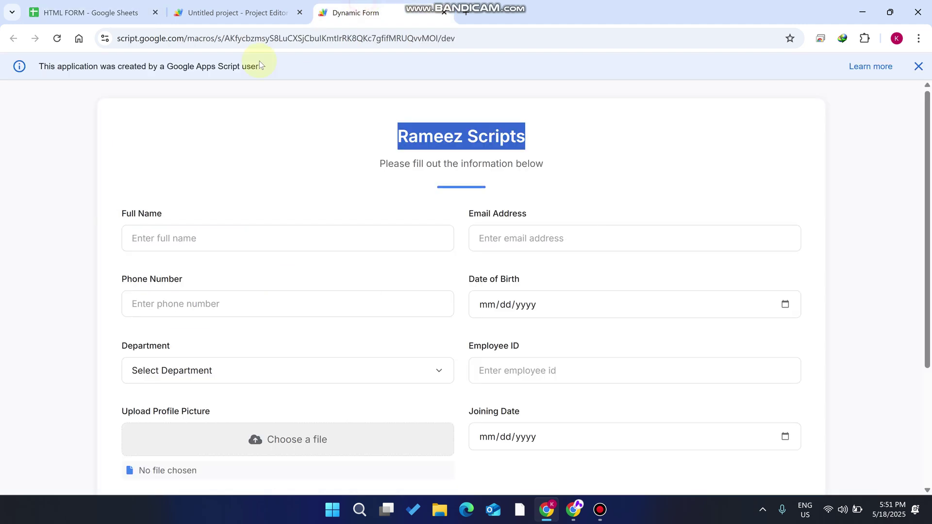
Reload the two-field form, fill Full Name and Email with saved values, and submit it.
left_click(57, 38)
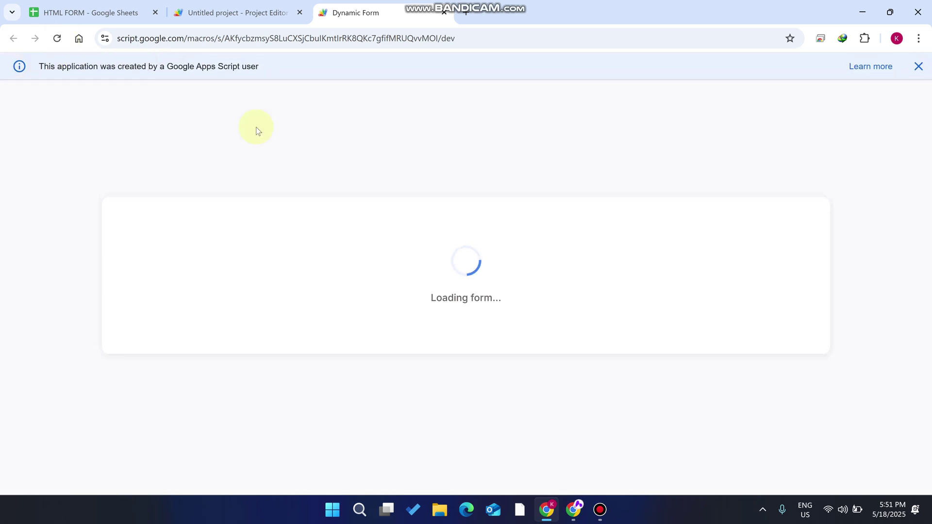
left_click(545, 296)
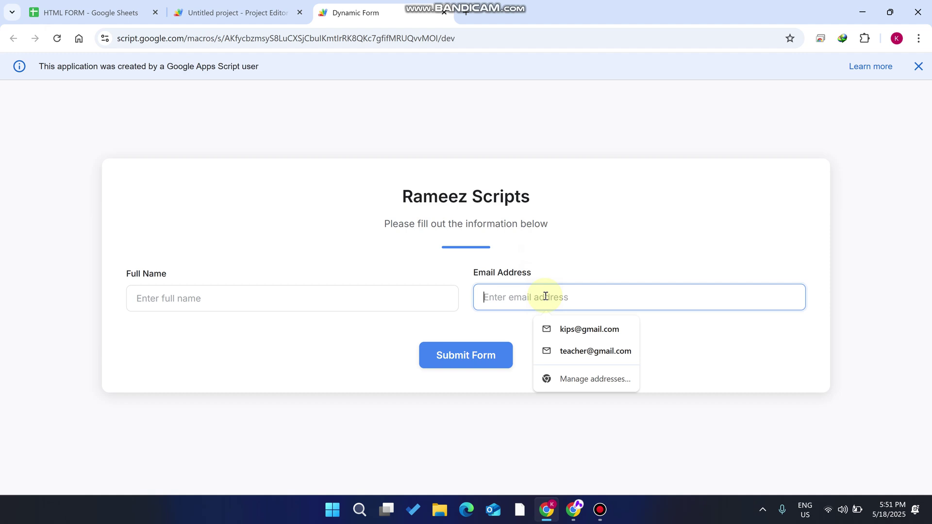
left_click(277, 296)
left_click(252, 331)
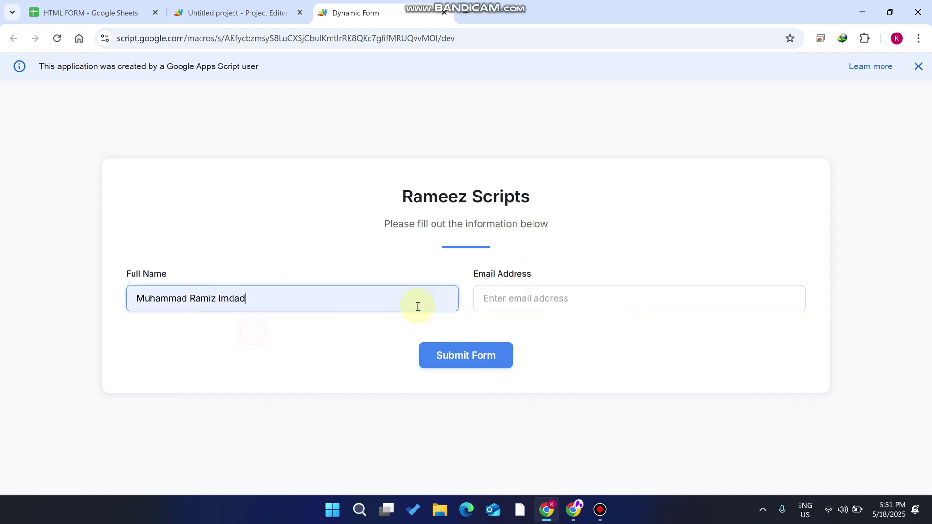
left_click(542, 292)
left_click(553, 326)
left_click(485, 356)
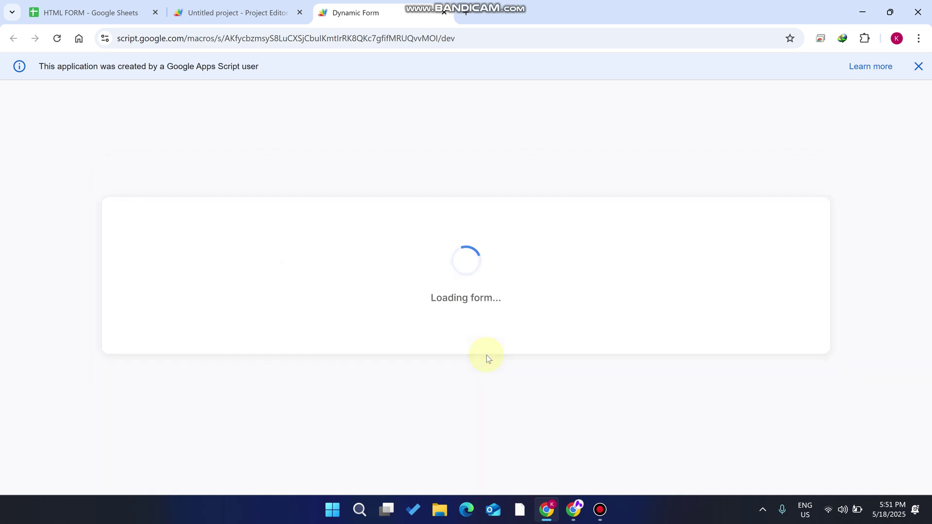
left_click(117, 4)
On Responses, widen email column C to view the new submission, undoing the column B resize.
left_click(273, 485)
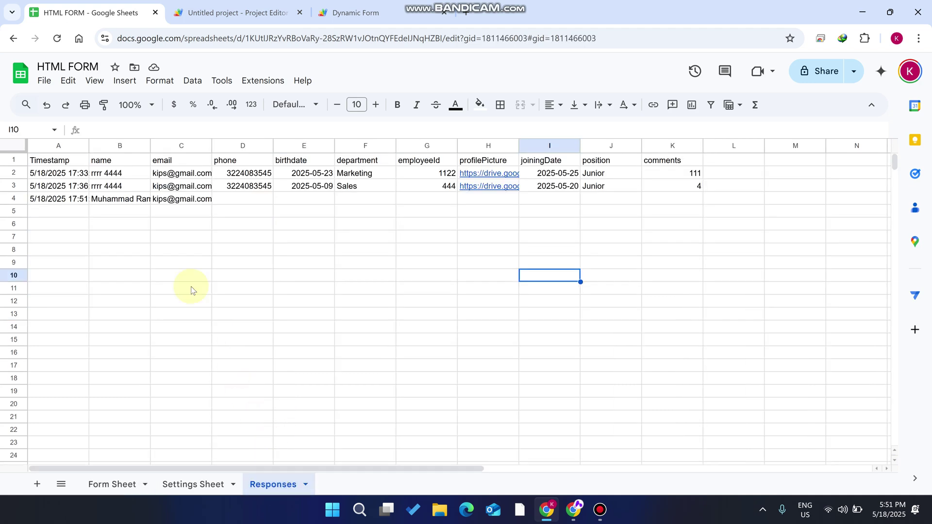
left_click_drag(212, 145, 261, 145)
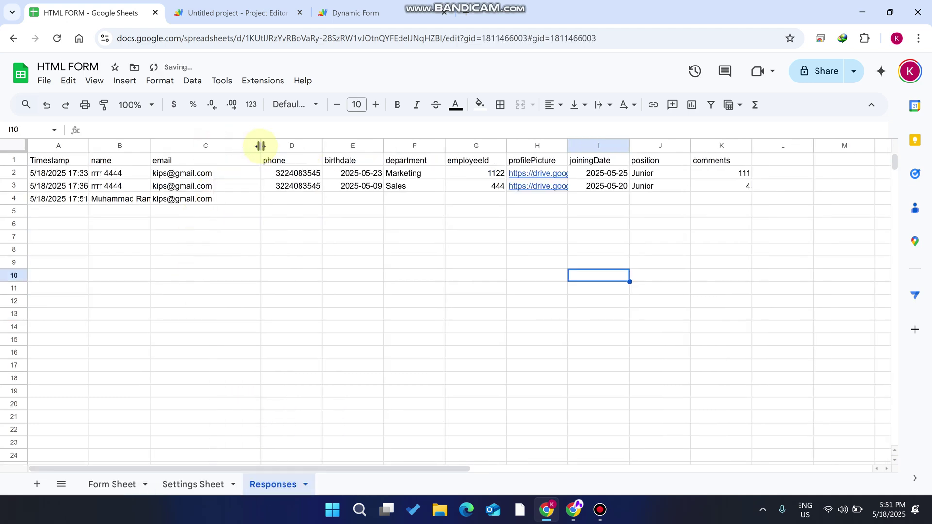
left_click_drag(149, 144, 201, 144)
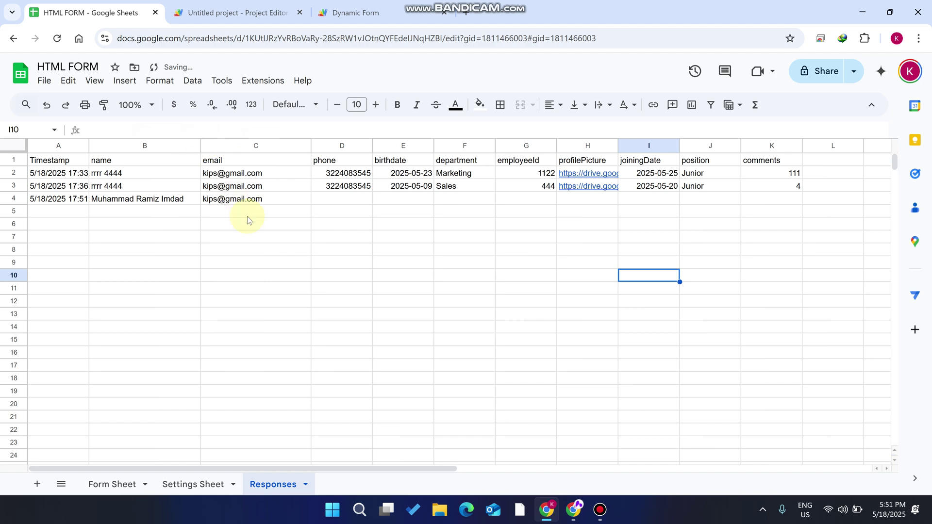
left_click(118, 483)
left_click(227, 235)
key("ctrl+z")
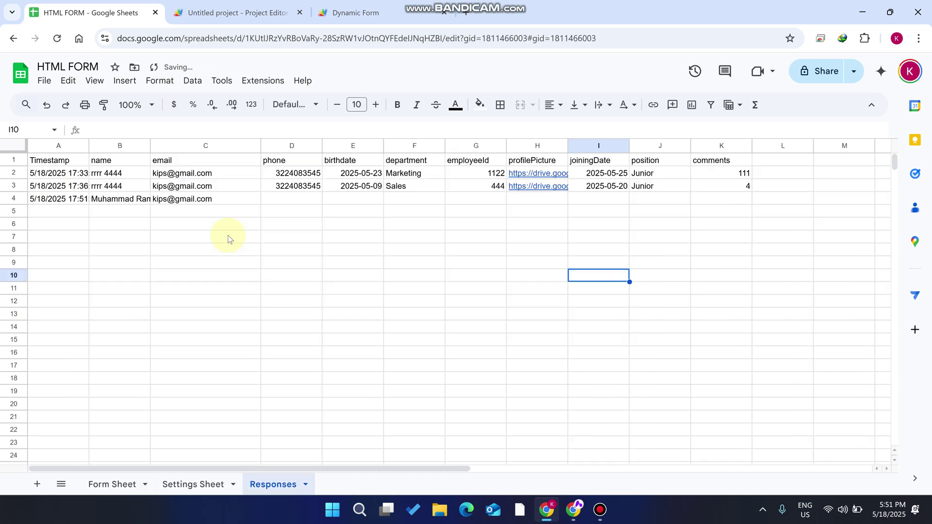
left_click(116, 483)
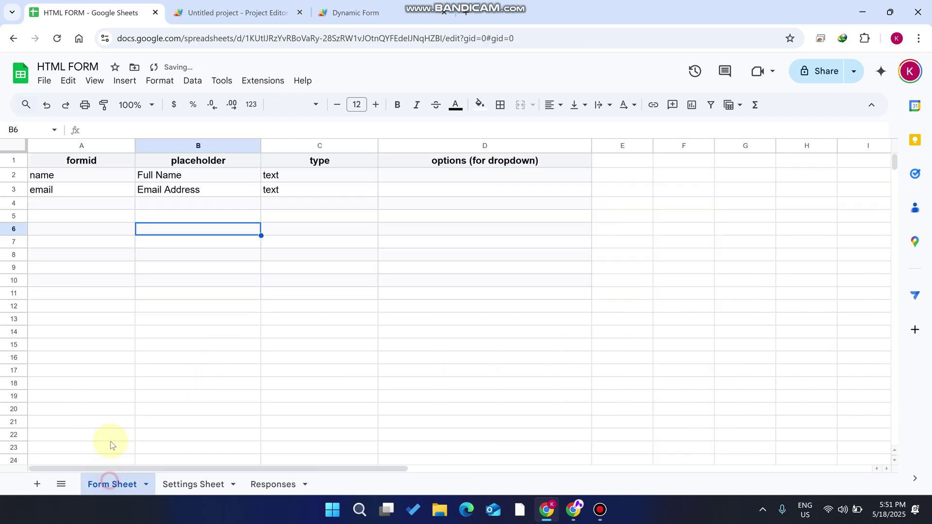
Paste the removed field rows back into the Form Sheet starting at A4.
left_click(54, 205)
key("ctrl+v")
left_click(255, 345)
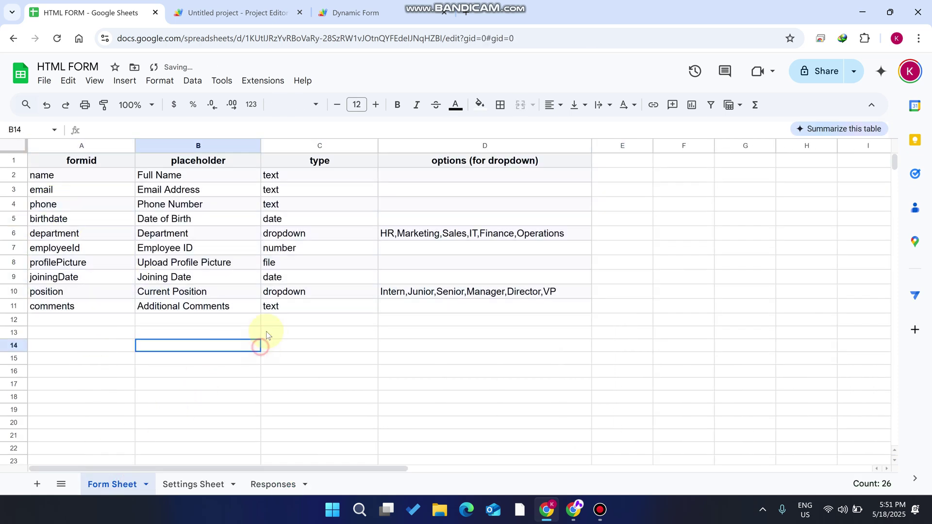
Review the type column for the birthdate, department, employeeId and profilePicture fields.
left_click(289, 180)
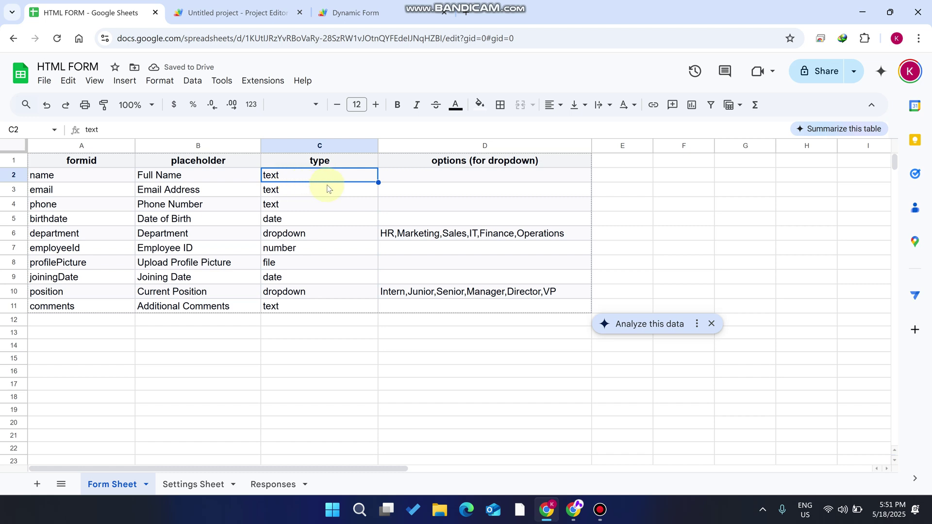
left_click(298, 214)
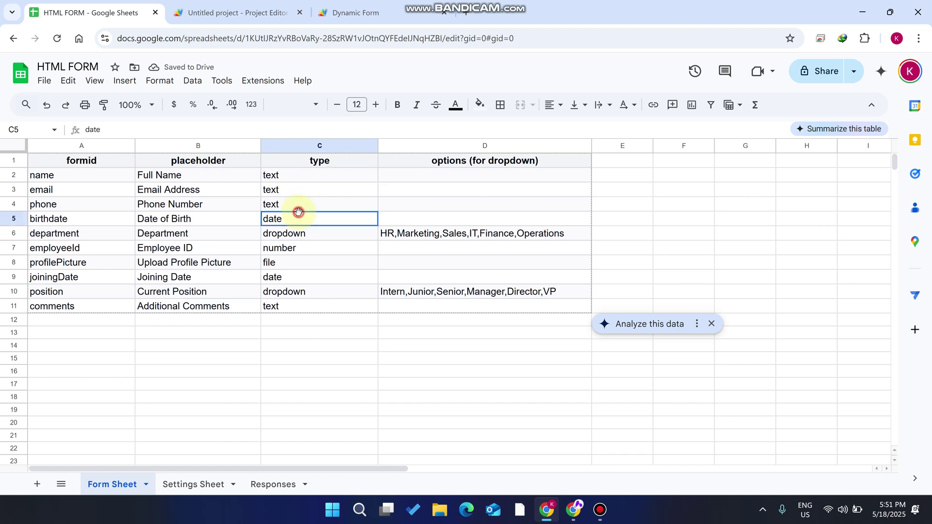
left_click(309, 238)
left_click(310, 247)
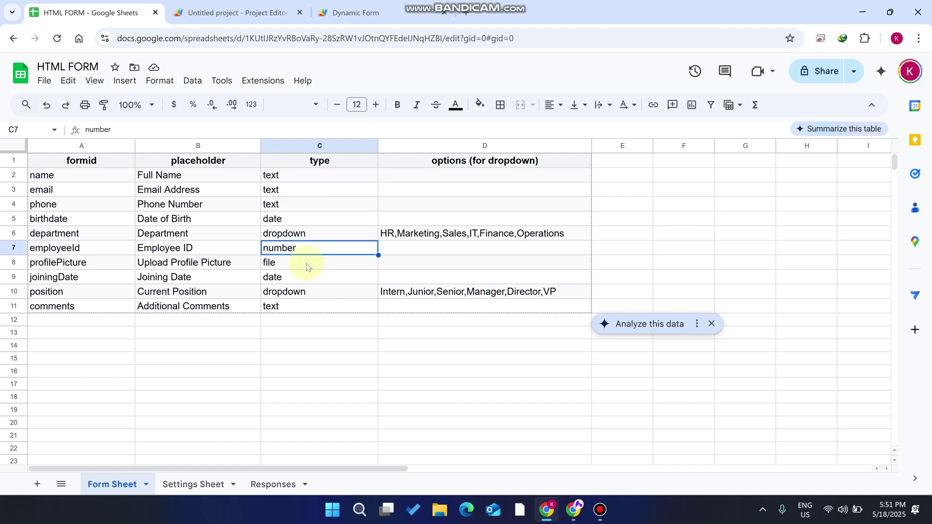
left_click(307, 264)
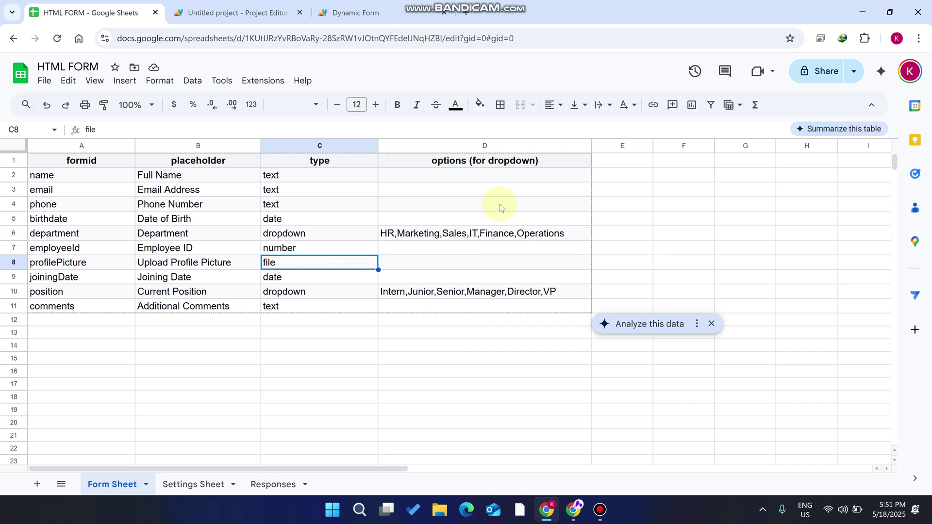
Inspect the options column and the department field's id and placeholder.
left_click(495, 174)
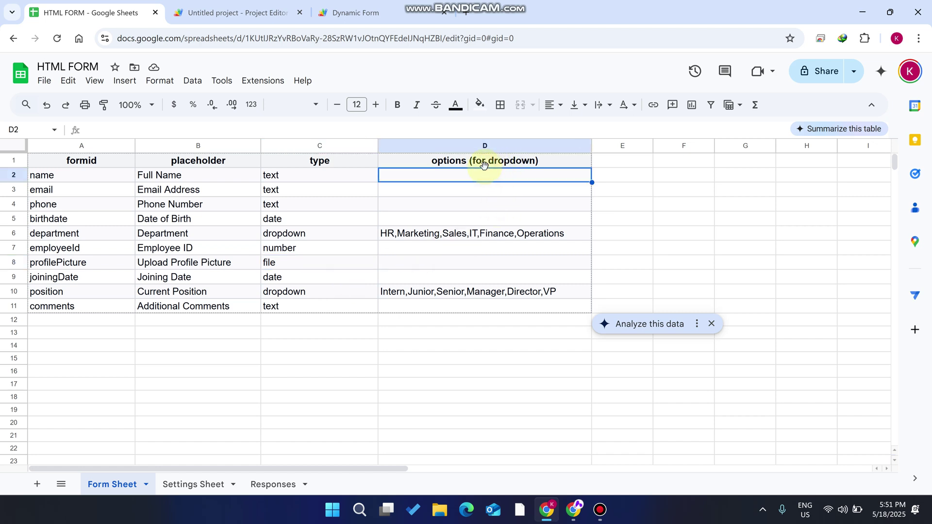
left_click(493, 162)
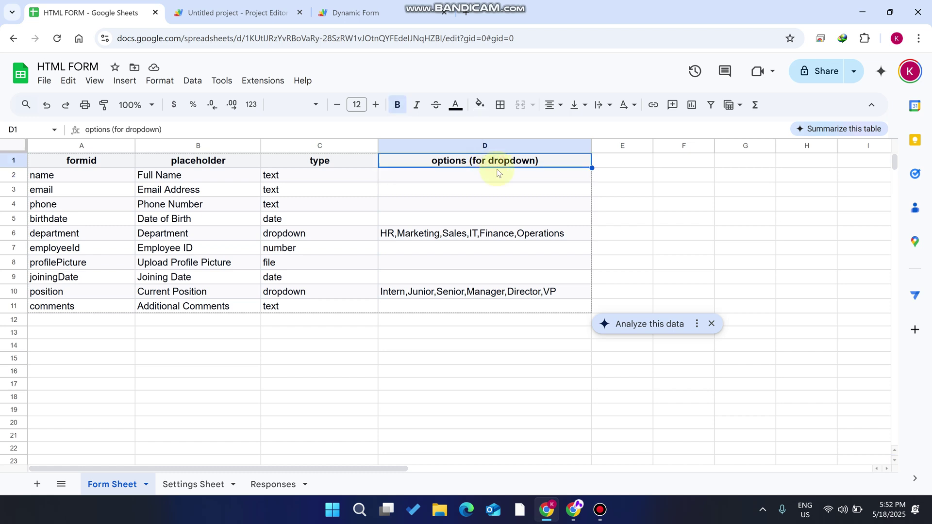
left_click(60, 237)
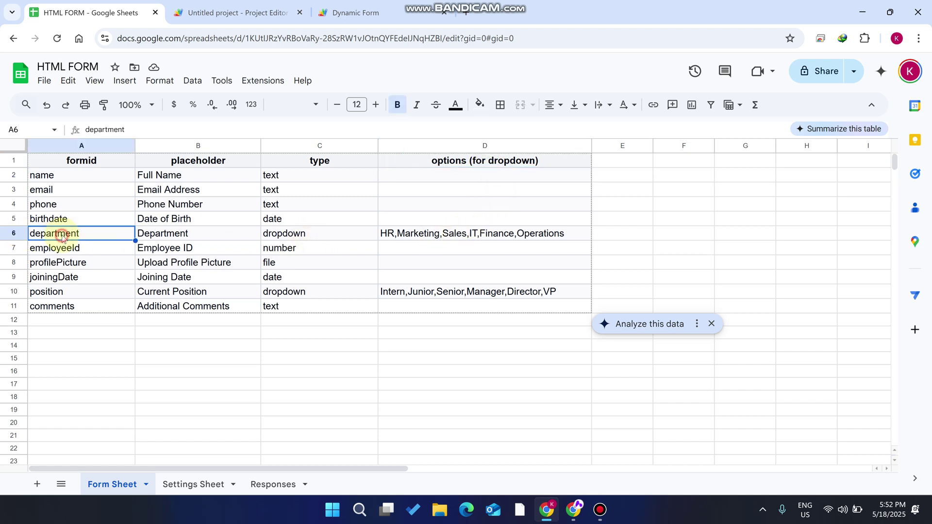
left_click(165, 237)
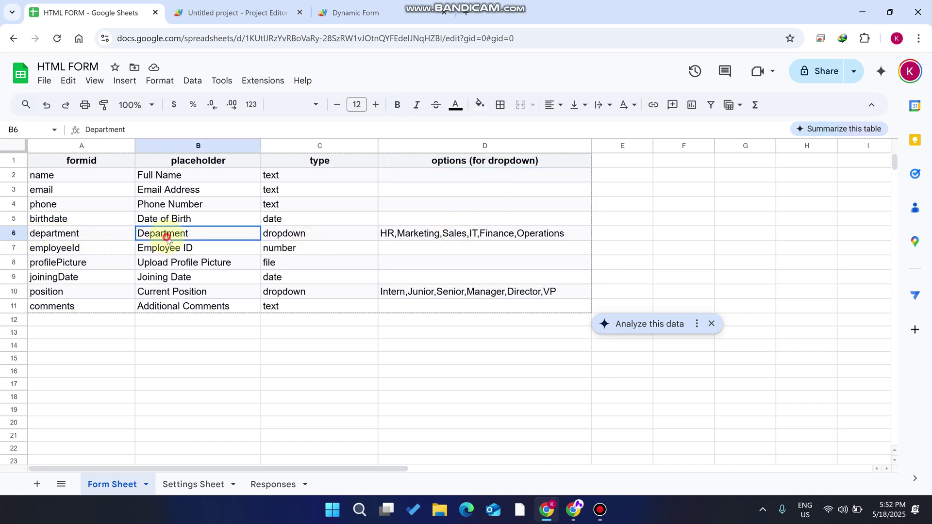
key("ctrl+3")
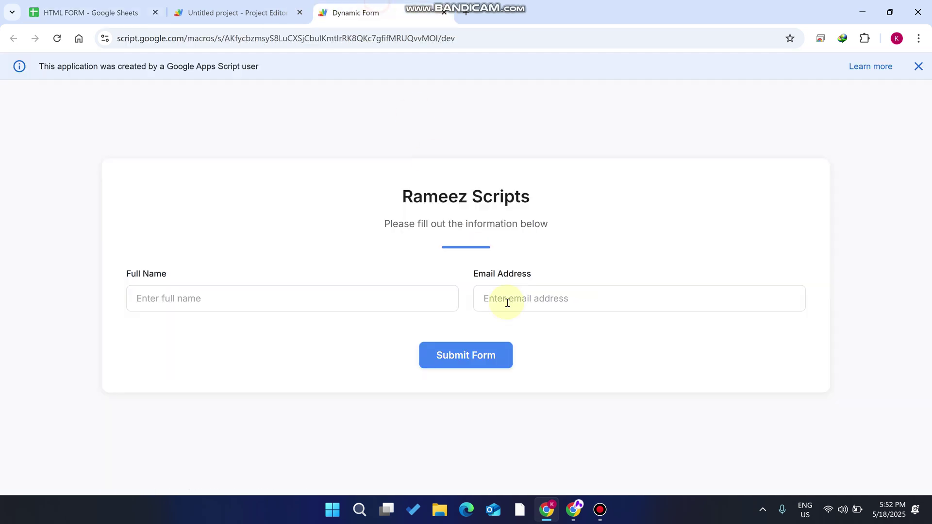
Reload the form to show all ten fields and check the Department dropdown choices.
left_click(56, 39)
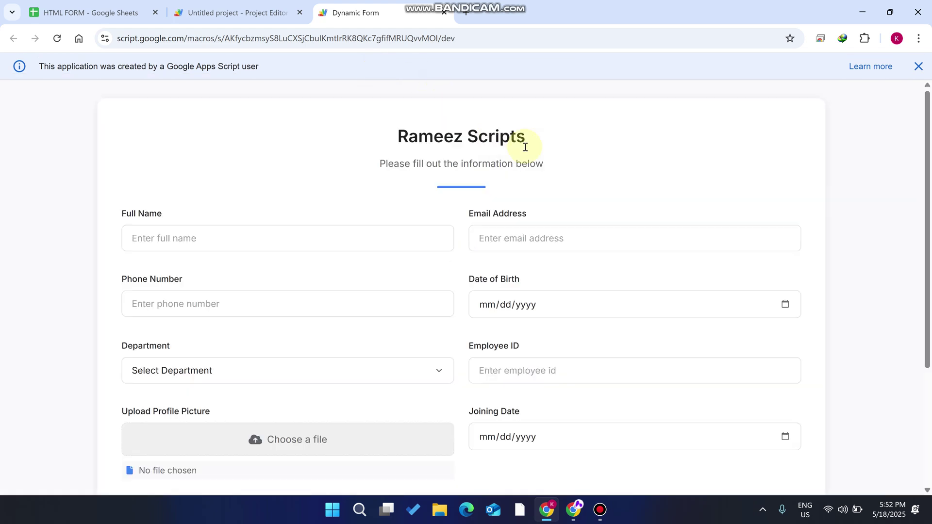
scroll(525, 147, "down", 3)
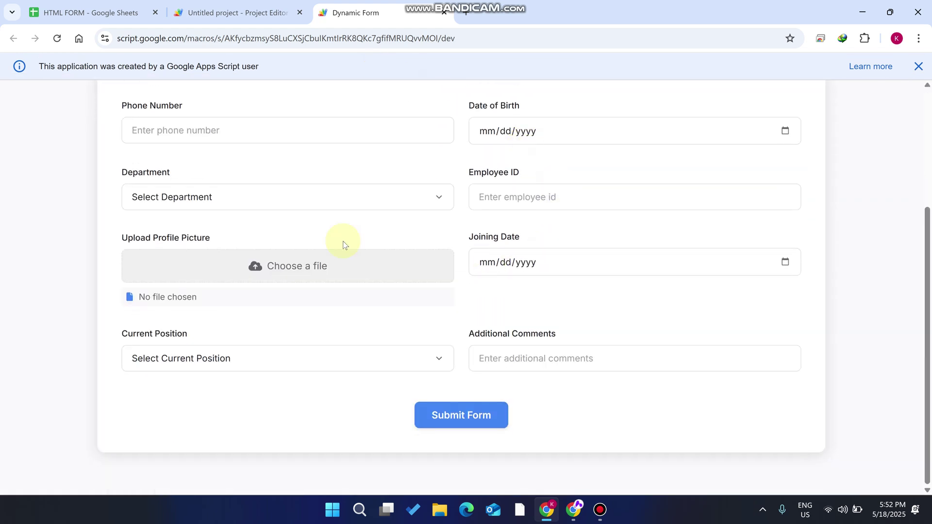
left_click(192, 196)
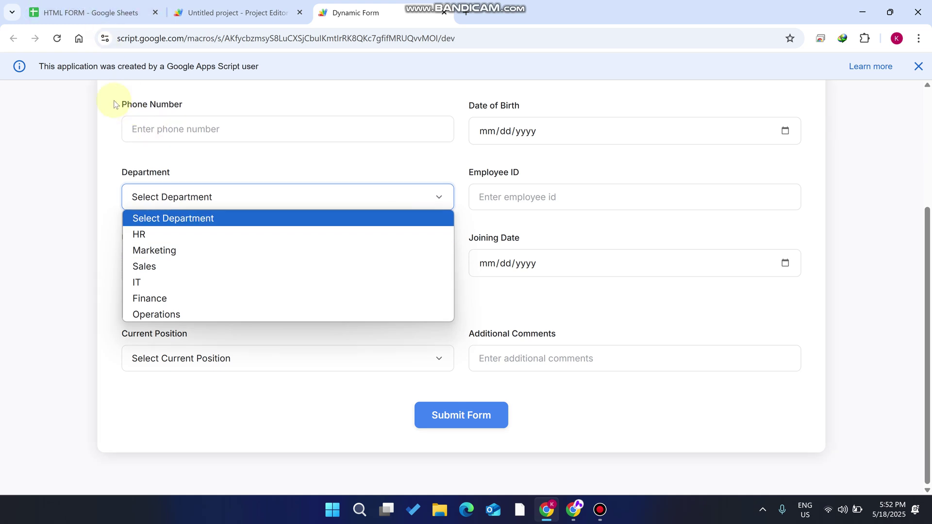
left_click(85, 3)
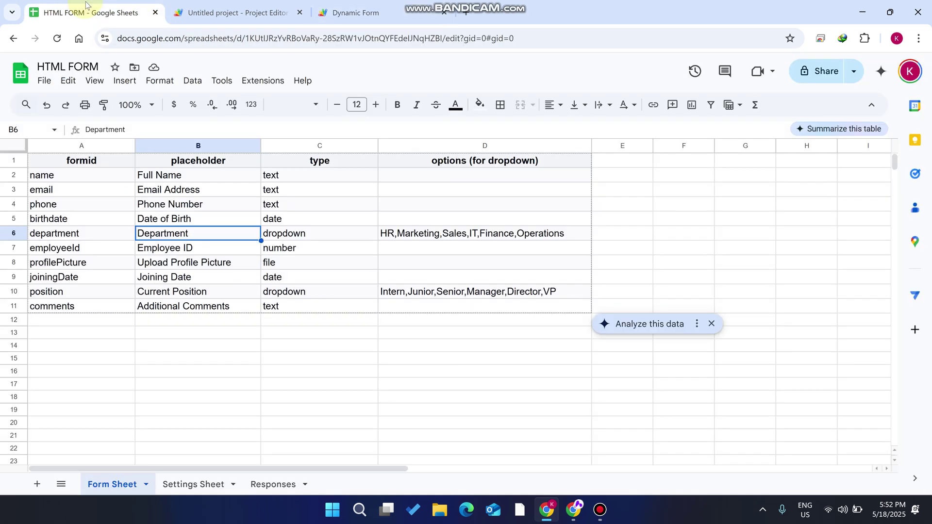
Append ',Rameez' to the department options in D6 and widen column D.
left_click(558, 233)
double_click(559, 233)
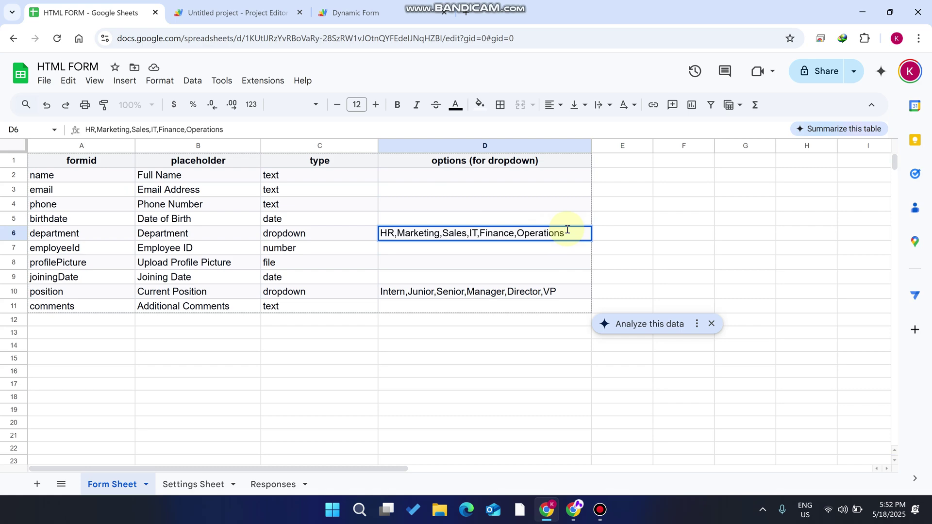
type(",Ramee")
key("super+z")
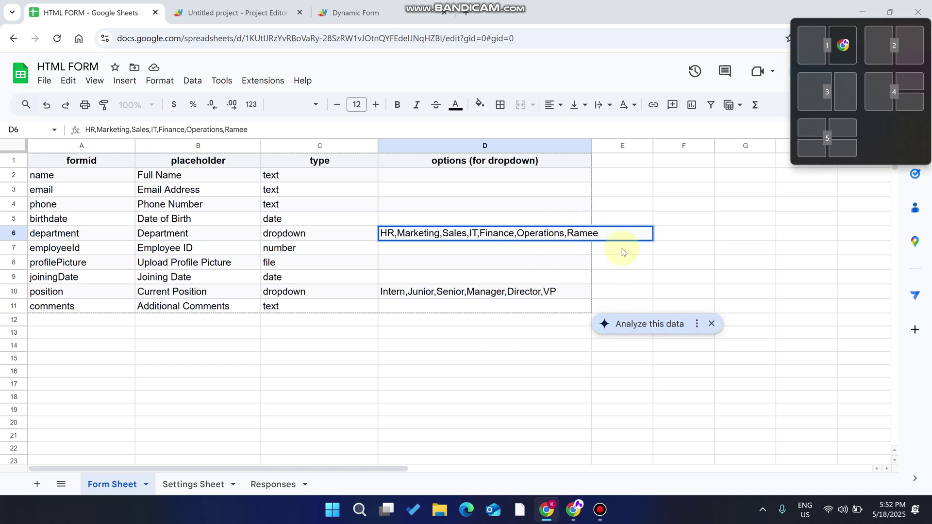
key("Escape")
type("z")
left_click(658, 265)
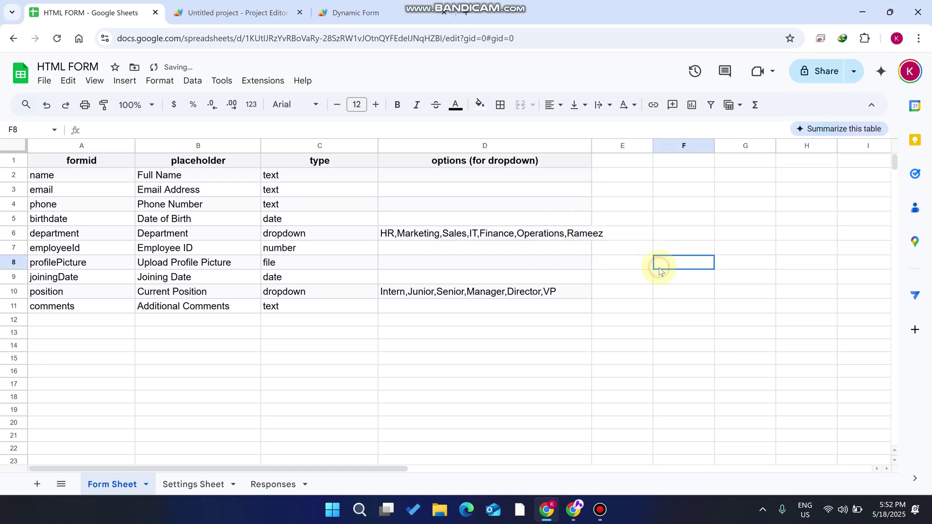
left_click_drag(592, 145, 626, 146)
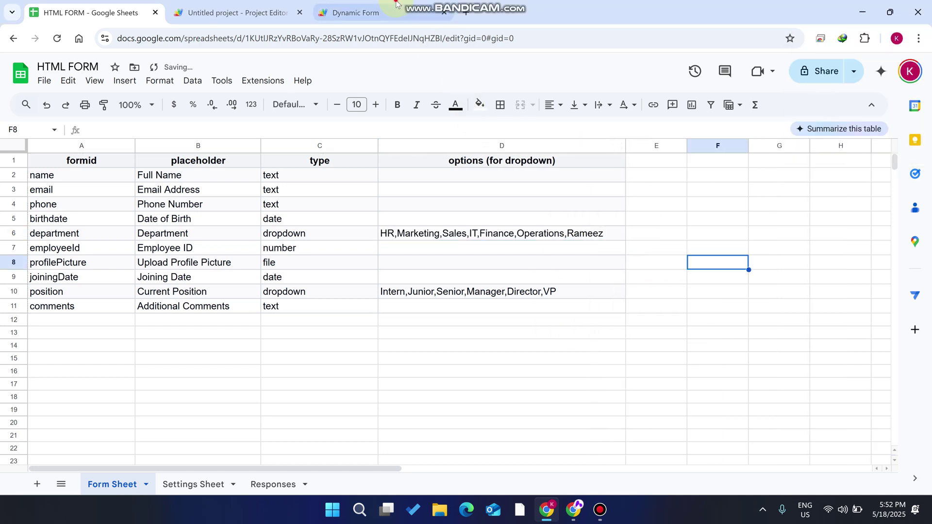
Reload the form and confirm 'Rameez' appears in the Department list.
left_click(352, 13)
left_click(57, 38)
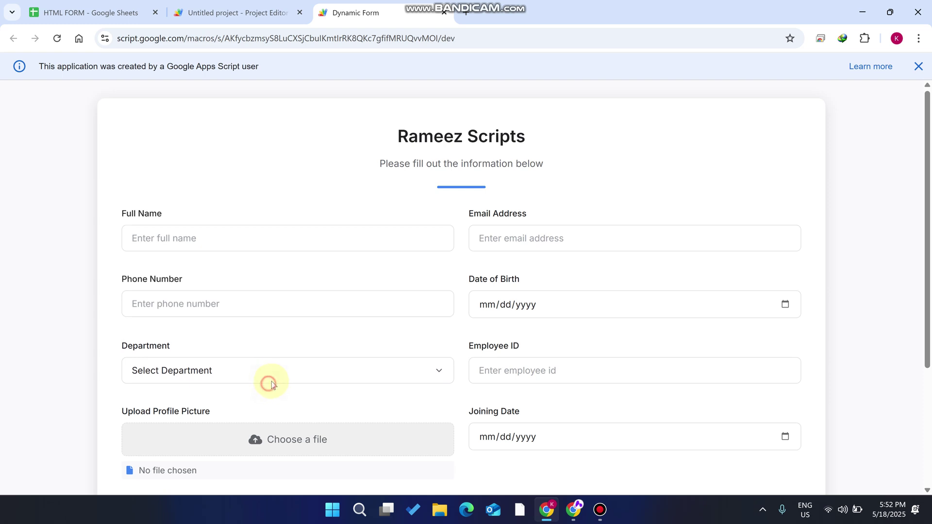
left_click(266, 374)
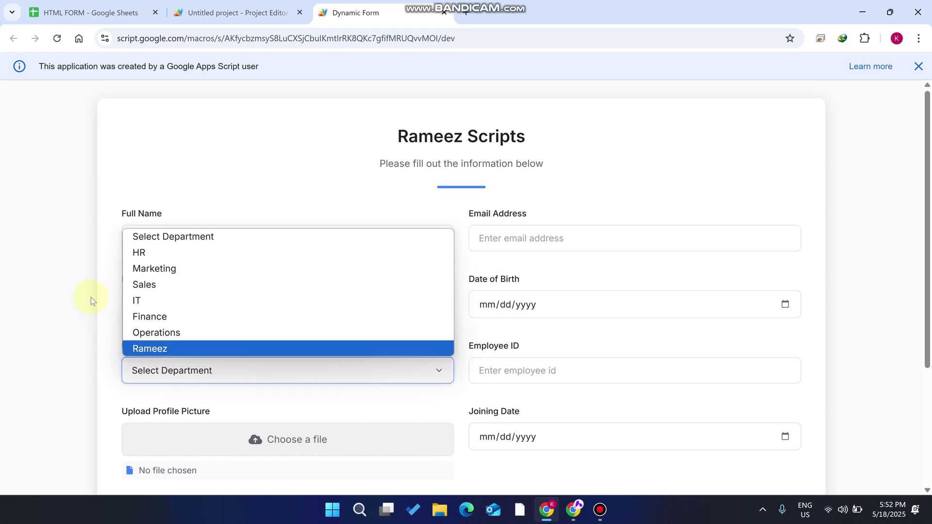
left_click(83, 276)
left_click(110, 5)
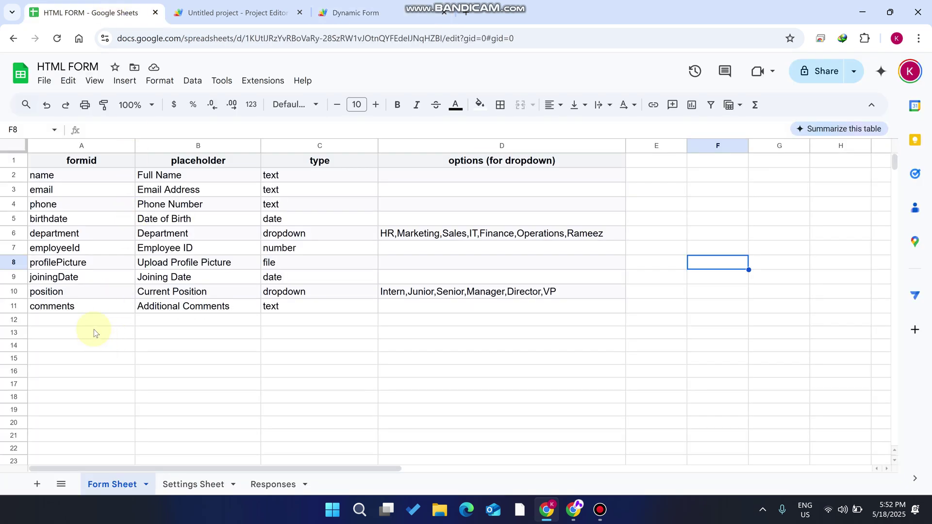
Add a 'school' field in row 12 with placeholder 'Enter Your School Name' and type text.
left_click(83, 321)
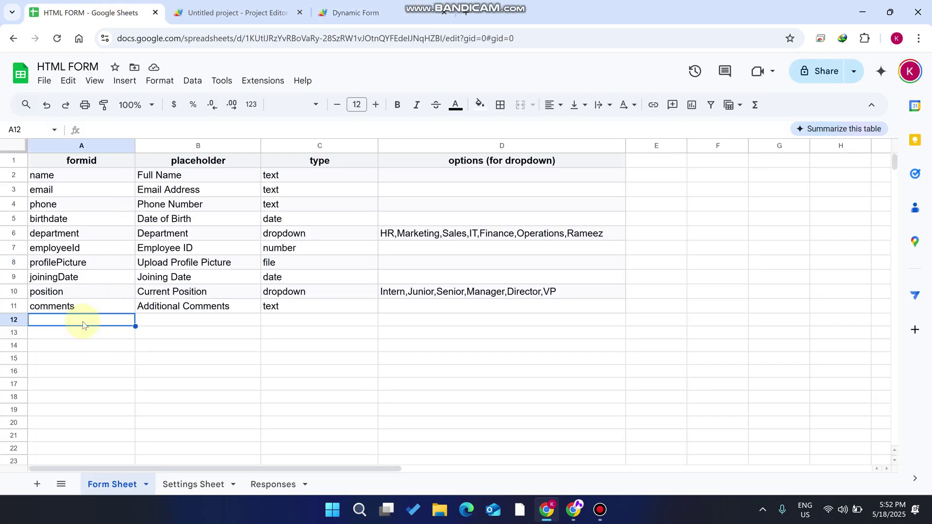
type("school")
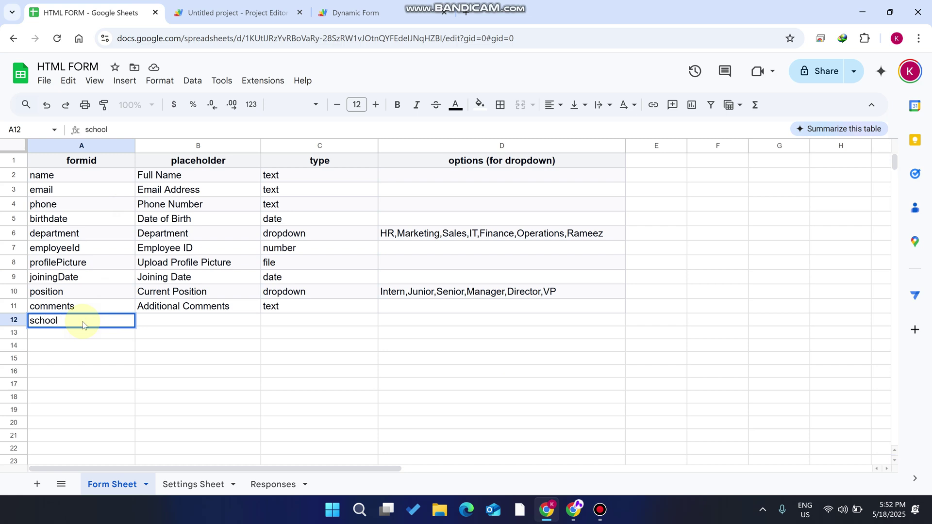
key("Tab")
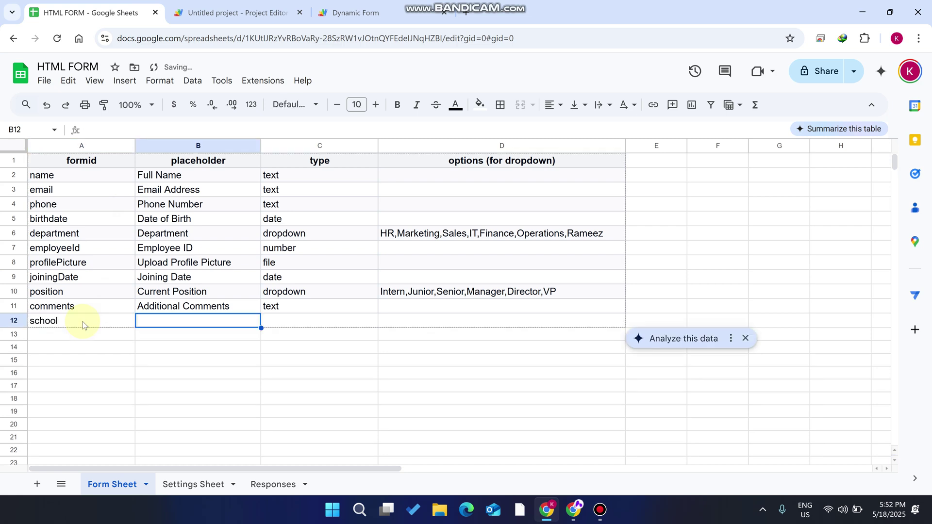
type("Enter Your S")
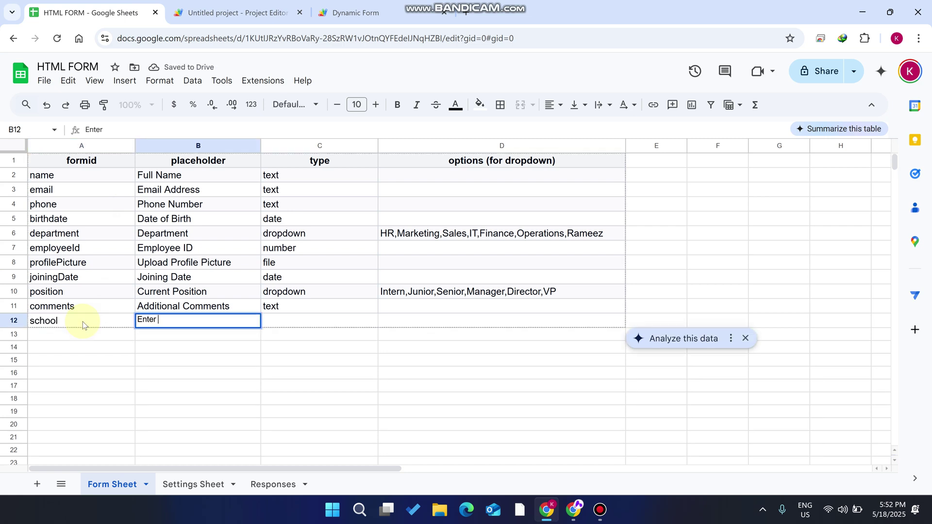
type("chool Name")
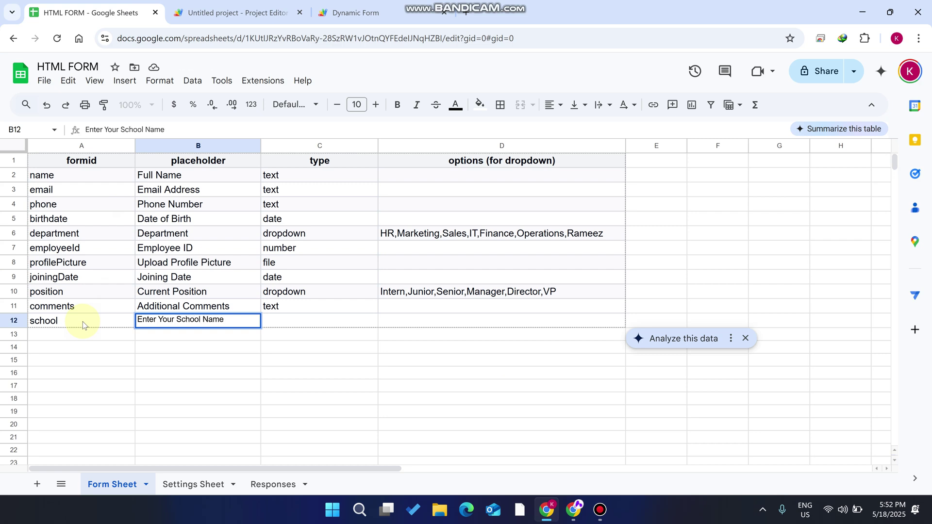
left_click(273, 348)
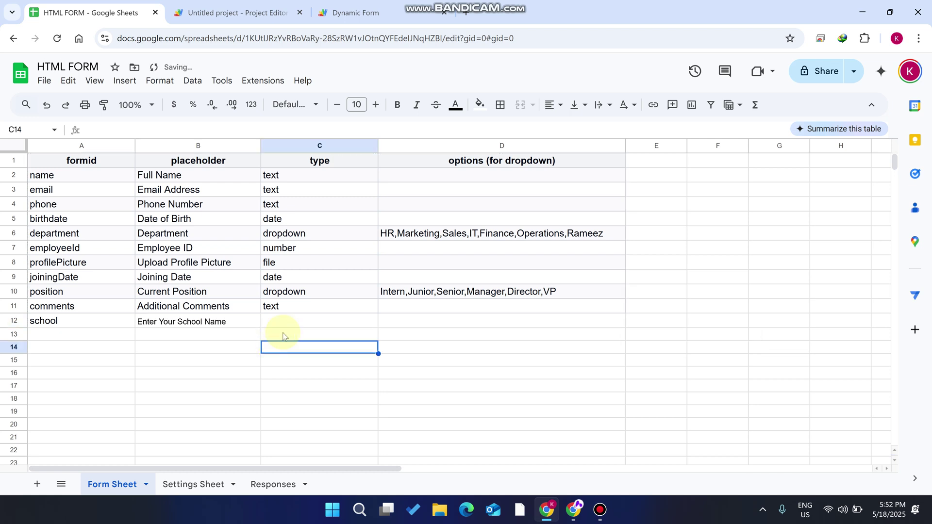
left_click(286, 311)
key("ctrl+c")
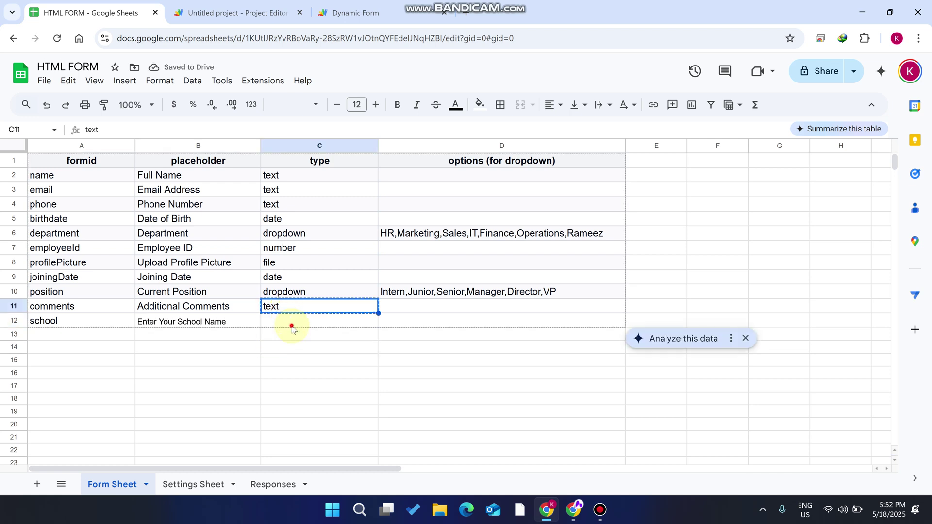
left_click(292, 327)
key("ctrl+v")
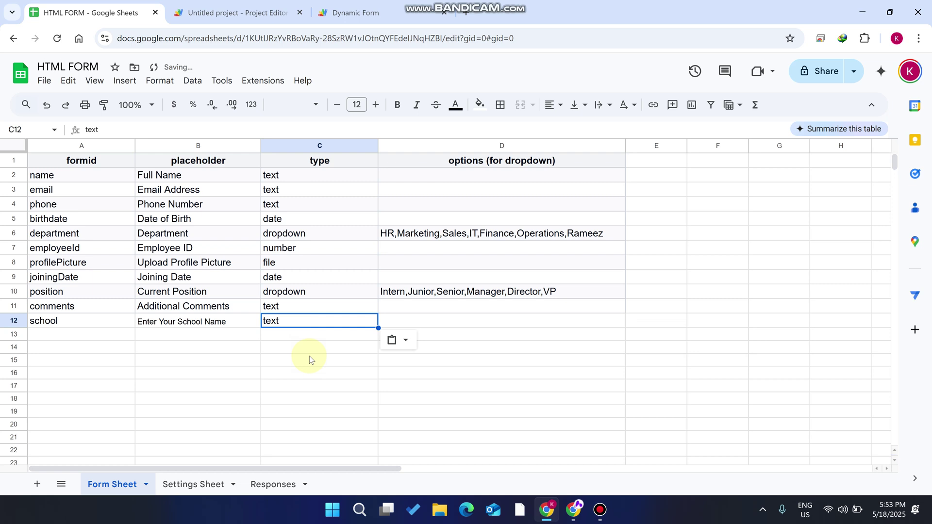
Select and copy the whole field table.
left_click(430, 333)
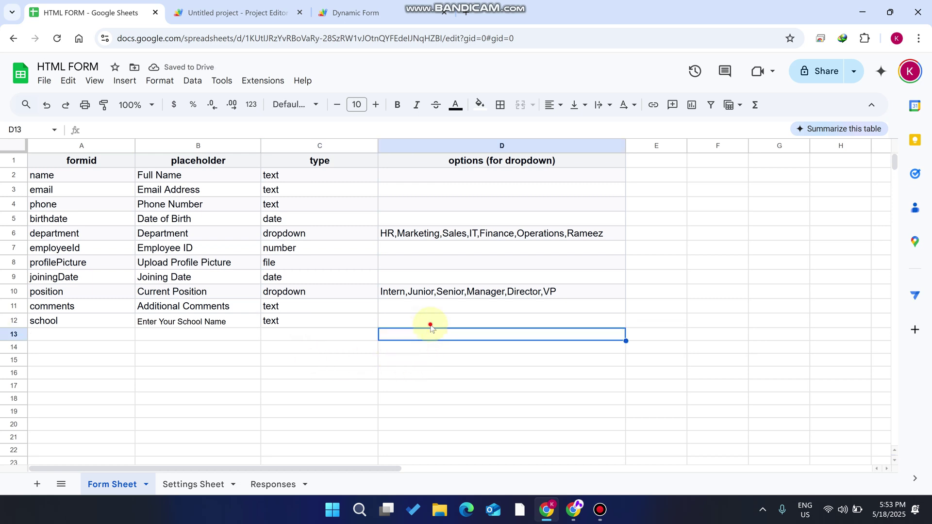
left_click(431, 321)
key("ctrl+a")
key("ctrl+c")
left_click(388, 321)
Reload the form and check the new 'Enter Your School Name' field.
left_click(351, 4)
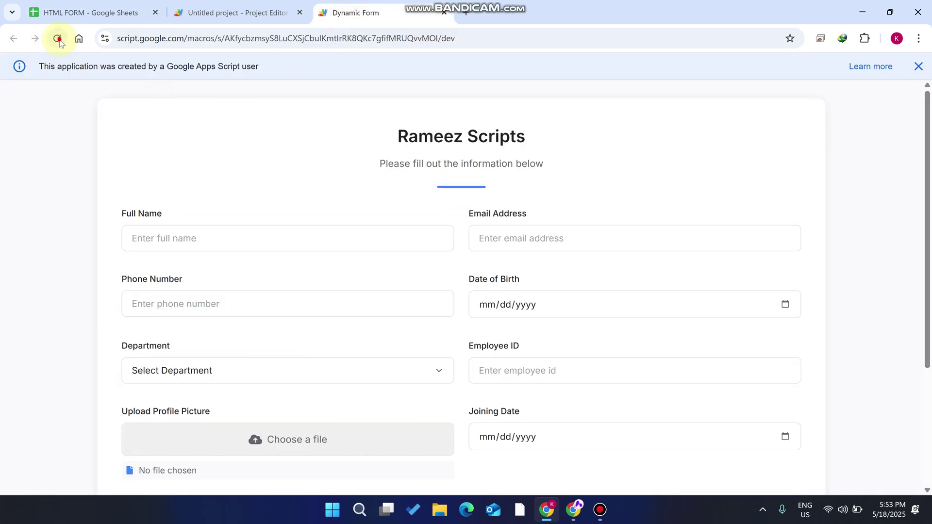
left_click(57, 39)
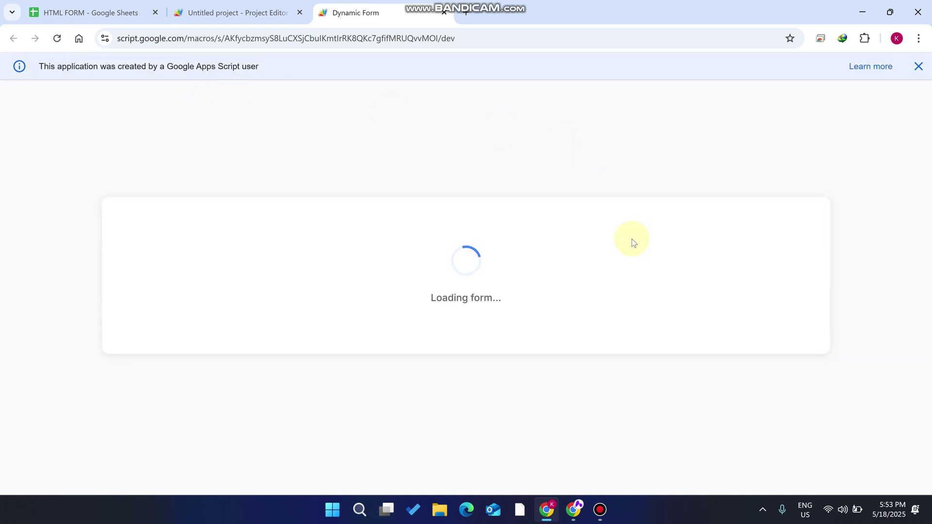
scroll(397, 334, "down", 5)
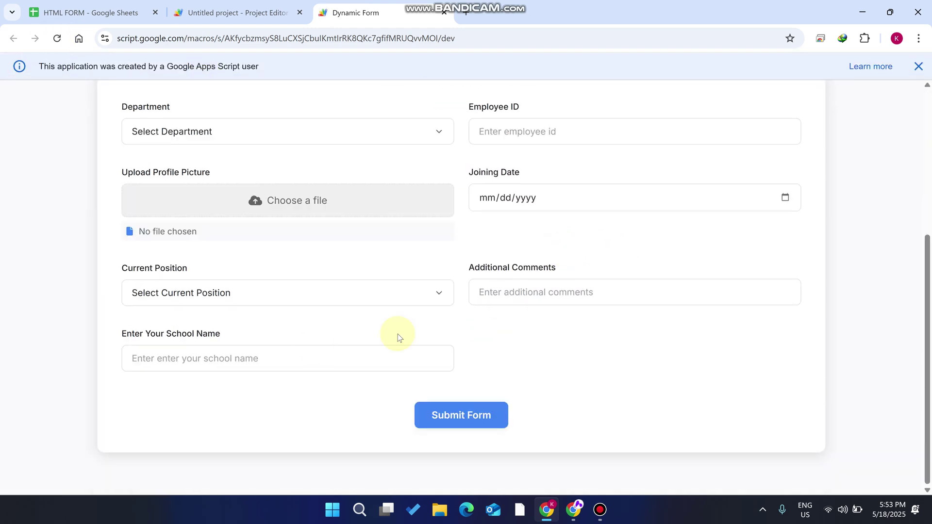
left_click_drag(221, 335, 69, 325)
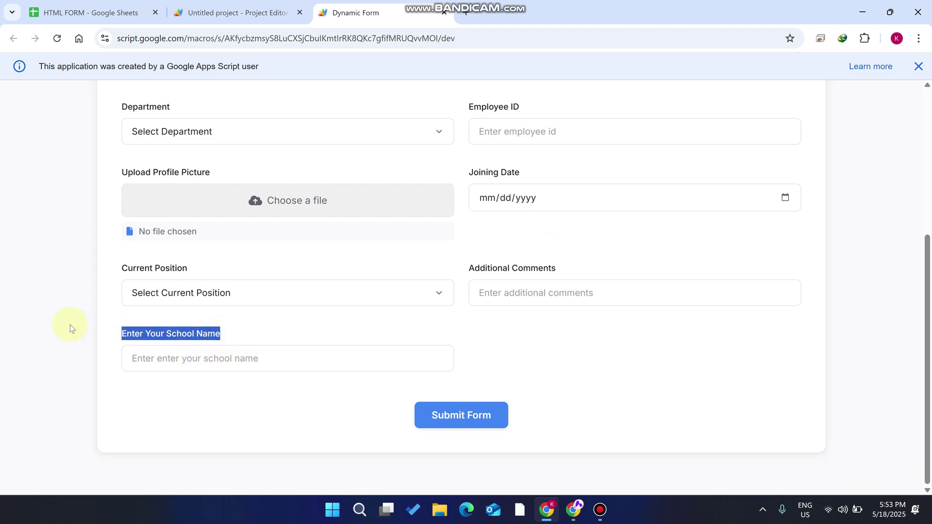
left_click(207, 360)
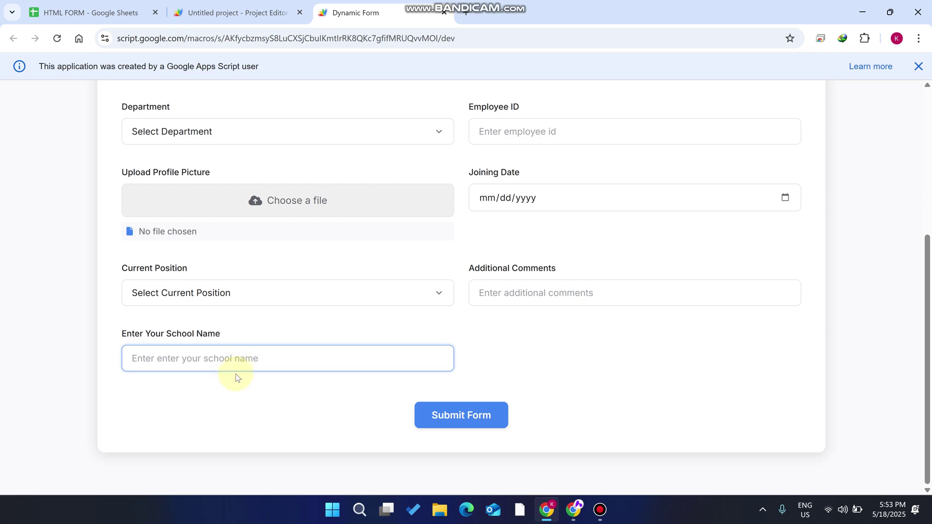
scroll(233, 340, "up", 3)
left_click(85, 12)
left_click(199, 160)
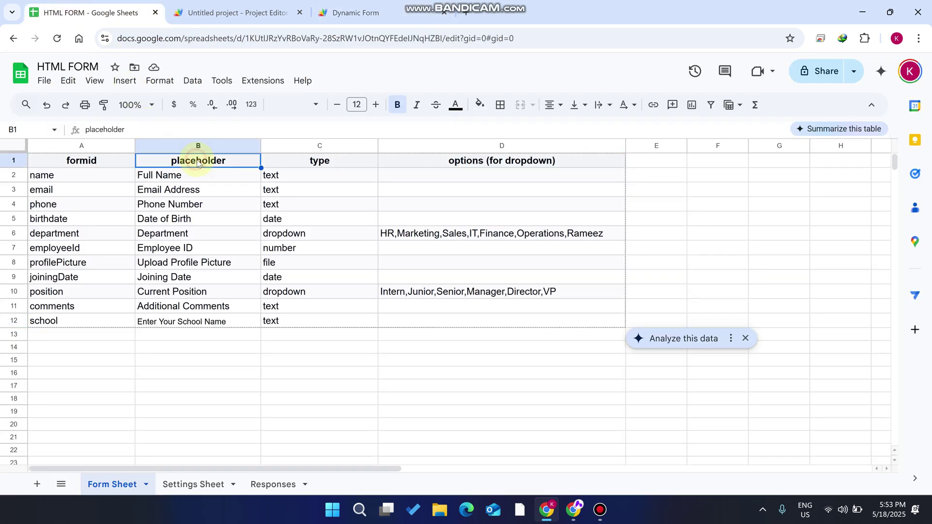
Check the formid column and the stored Responses, then return to the Form Sheet.
left_click(60, 167)
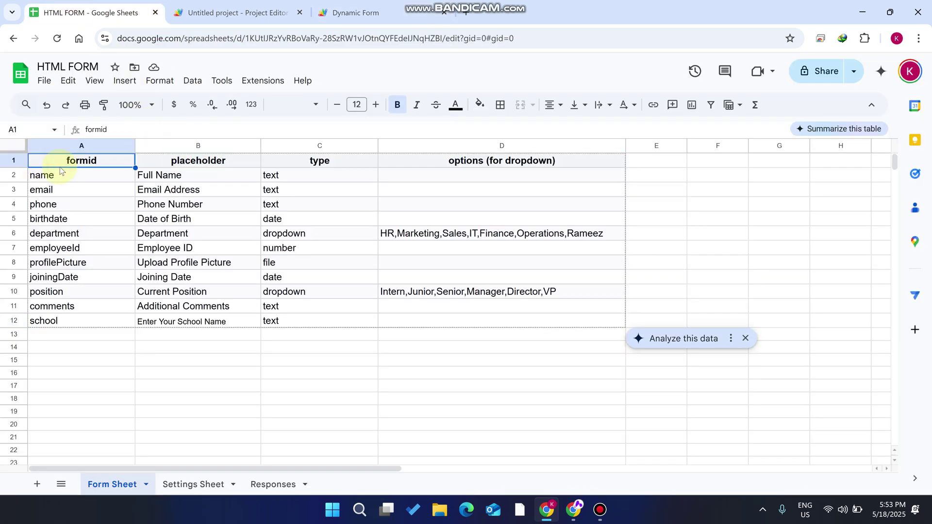
left_click(272, 482)
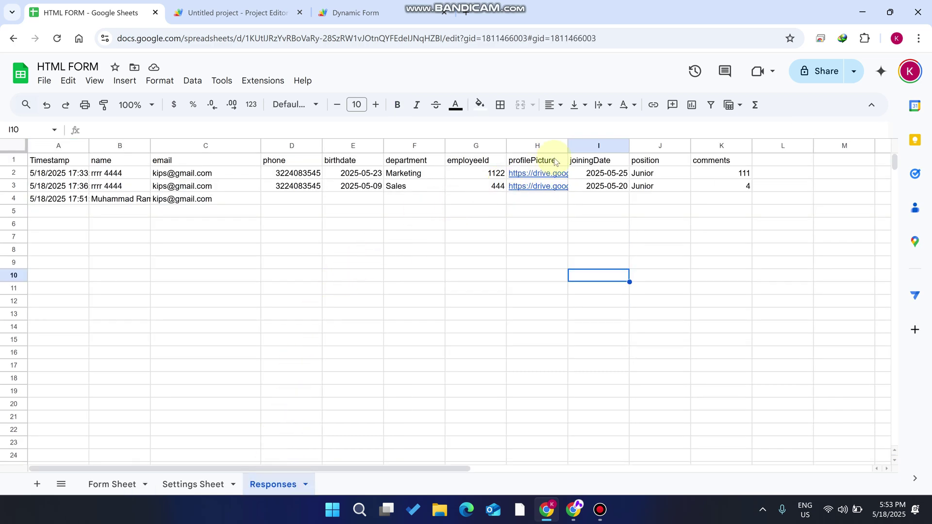
left_click(112, 484)
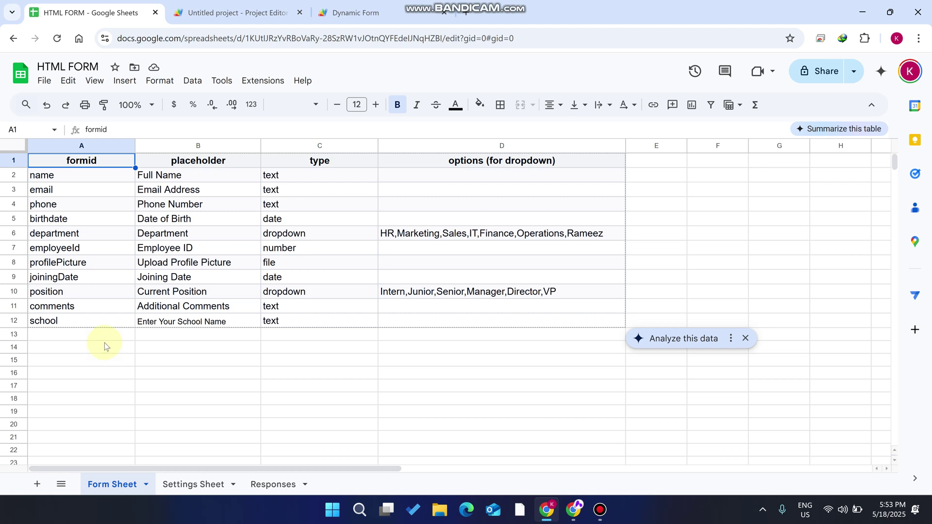
Inspect the profilePicture, name and birthdate field ids and the Date of Birth placeholder.
double_click(69, 263)
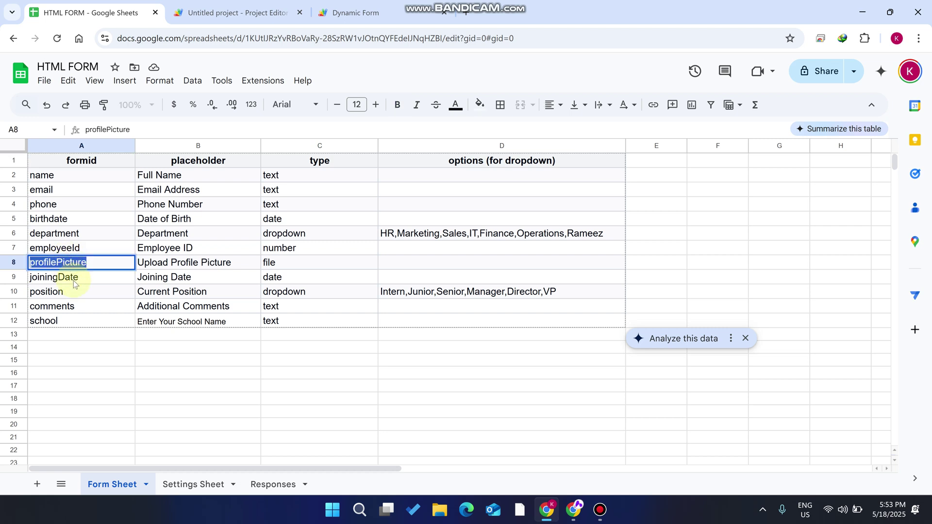
left_click(87, 333)
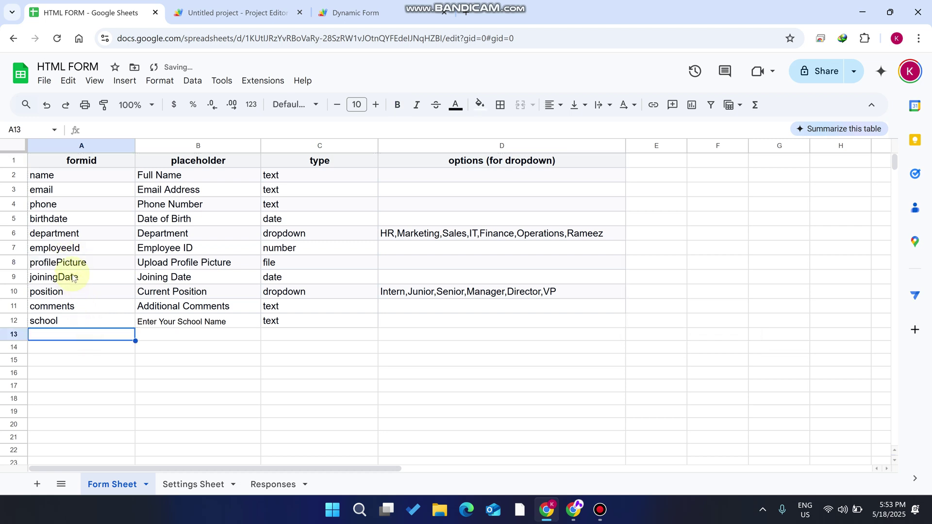
left_click(49, 179)
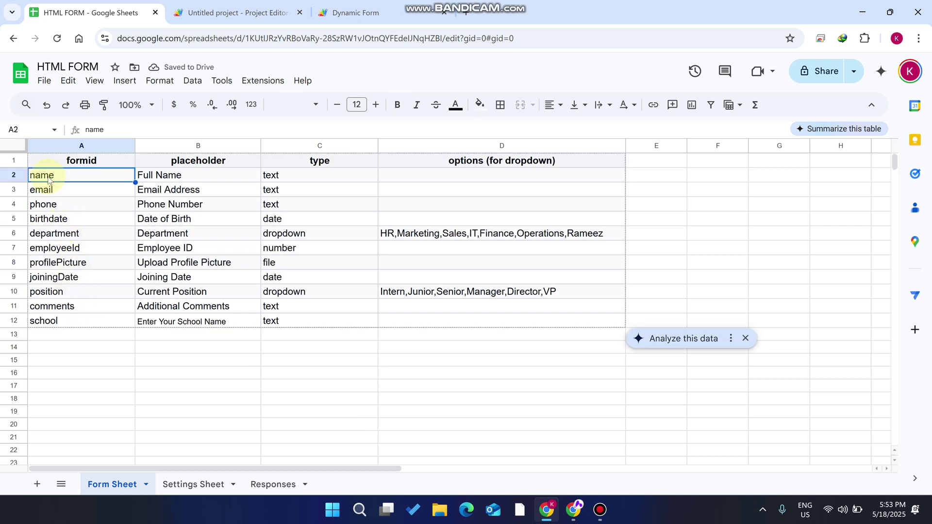
left_click(65, 220)
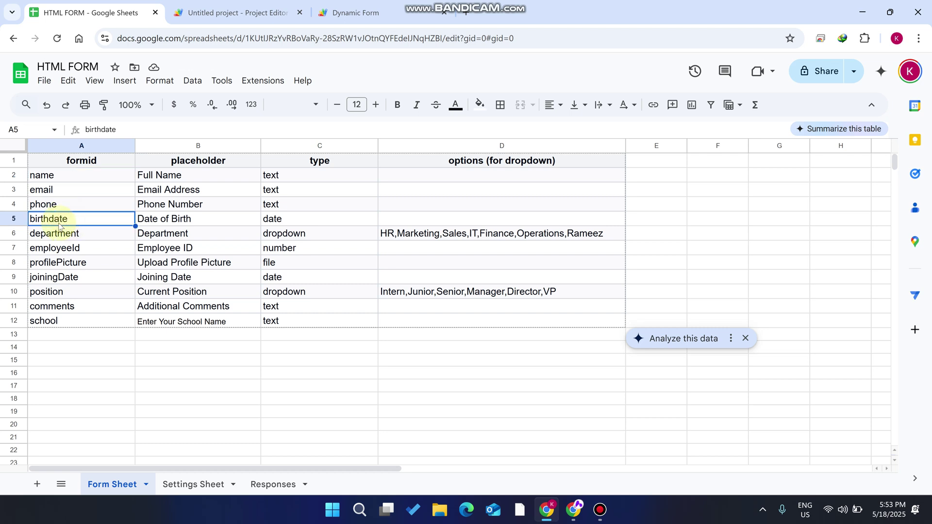
left_click(141, 226)
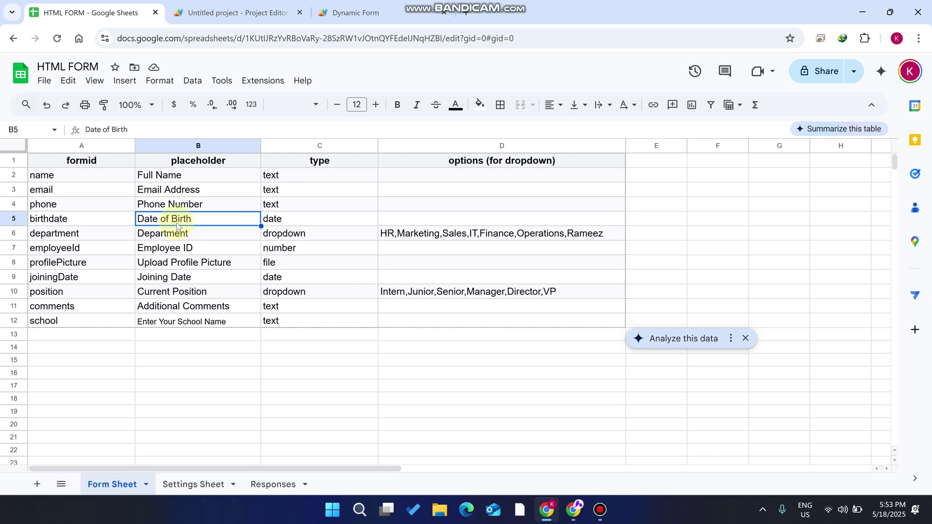
left_click(354, 13)
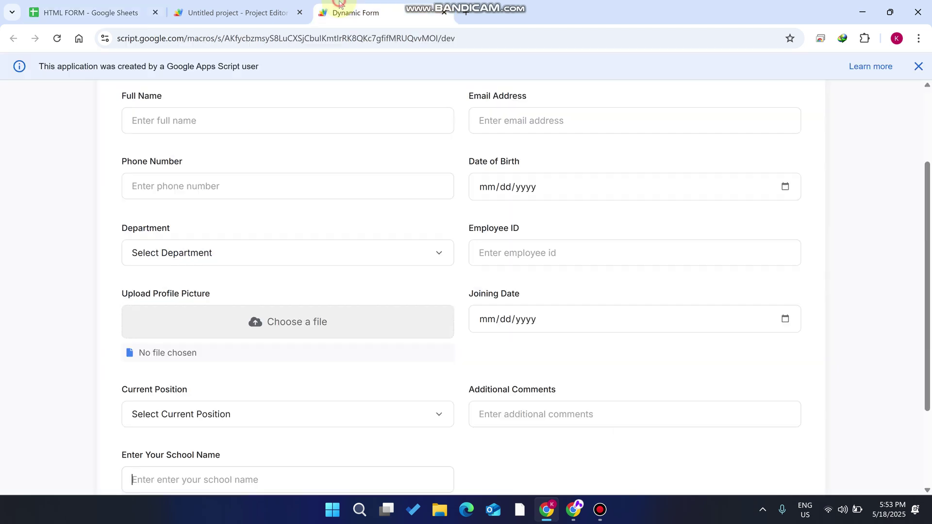
Autofill name, email and phone from saved details and set date of birth to the 18th.
scroll(510, 228, "up", 2)
left_click_drag(519, 277, 461, 322)
scroll(566, 192, "down", 5)
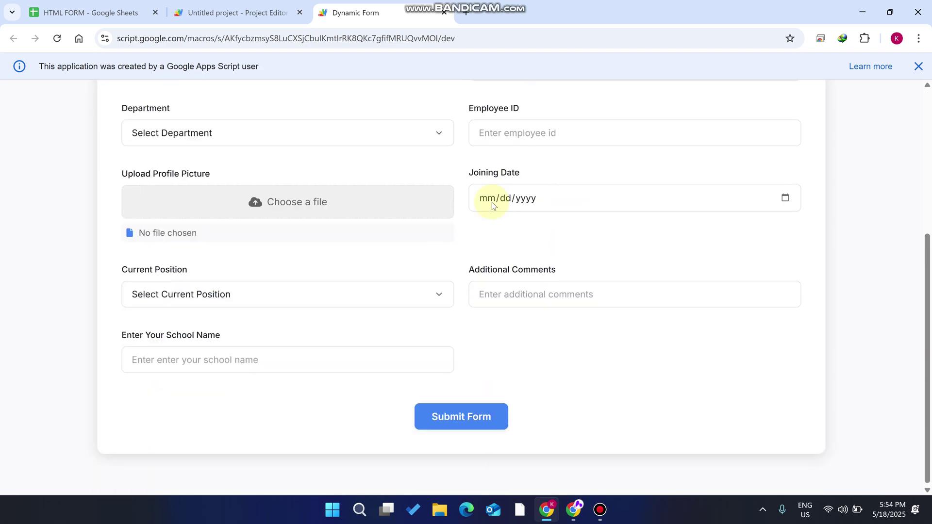
scroll(491, 197, "up", 5)
left_click(223, 258)
left_click(229, 237)
left_click(228, 266)
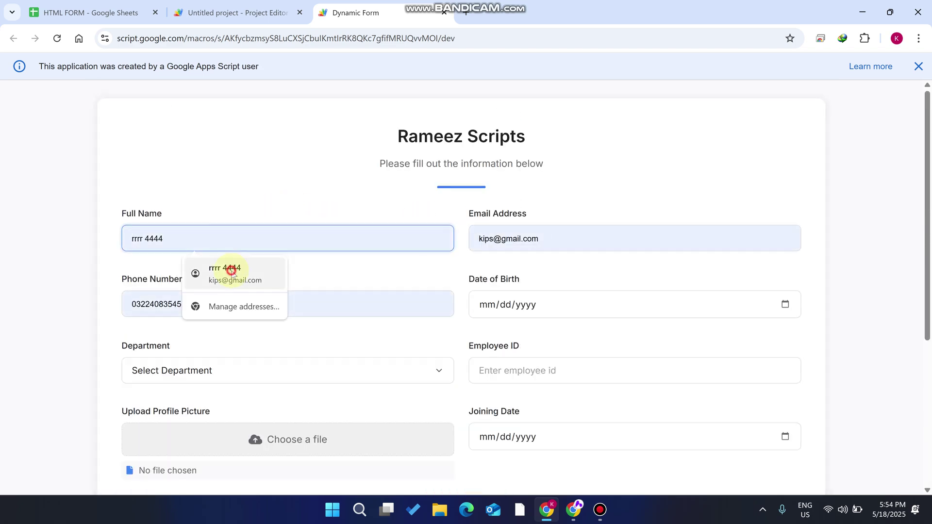
left_click(566, 307)
left_click(785, 303)
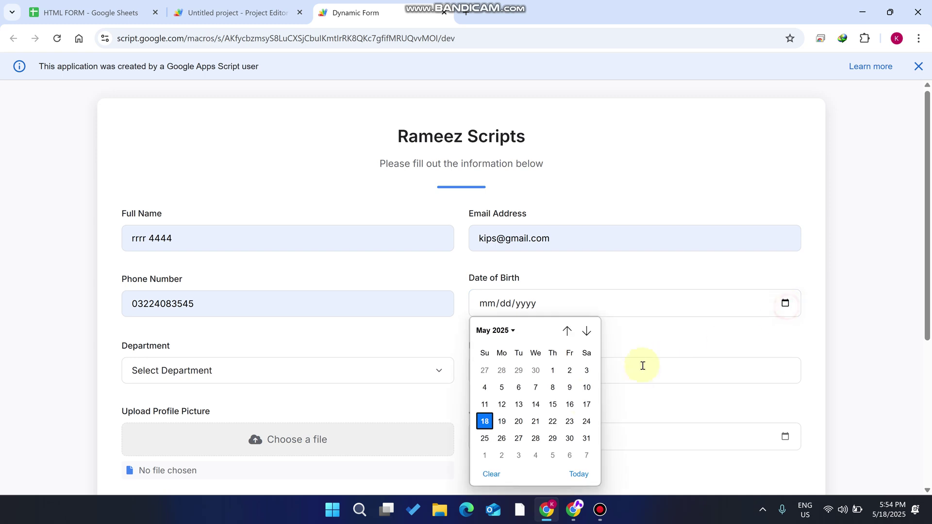
left_click(486, 421)
Choose Marketing department, enter employee ID 66, and attach the channels4_profile image as profile picture.
scroll(403, 319, "down", 2)
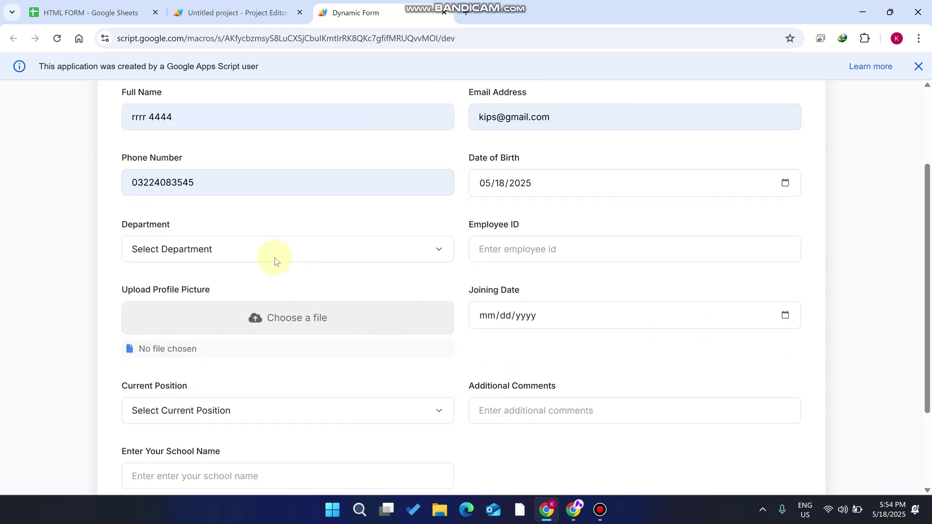
left_click(270, 250)
left_click(249, 300)
left_click(549, 246)
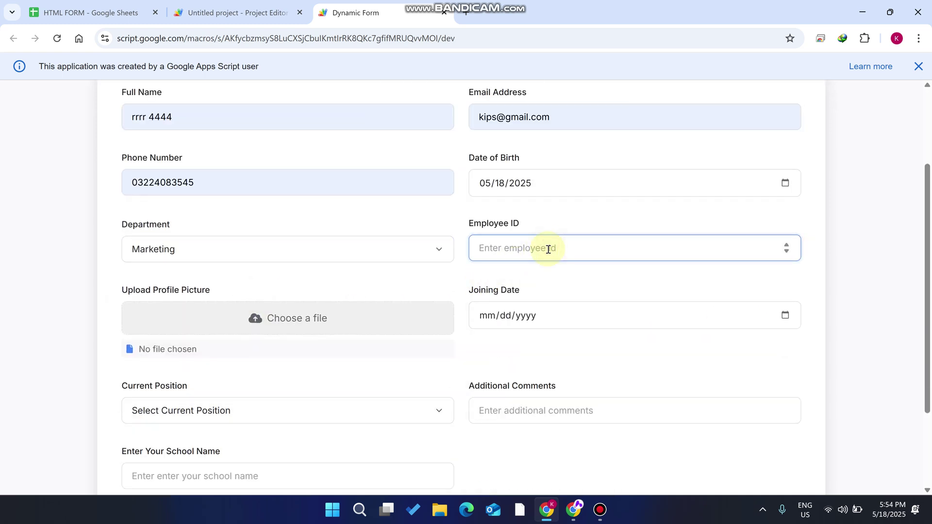
type("66")
left_click(363, 322)
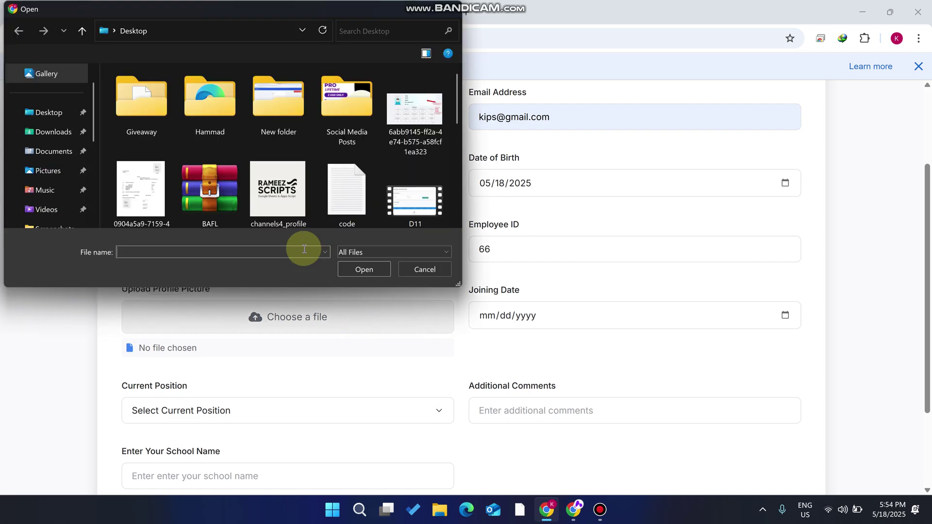
left_click(281, 204)
left_click(358, 267)
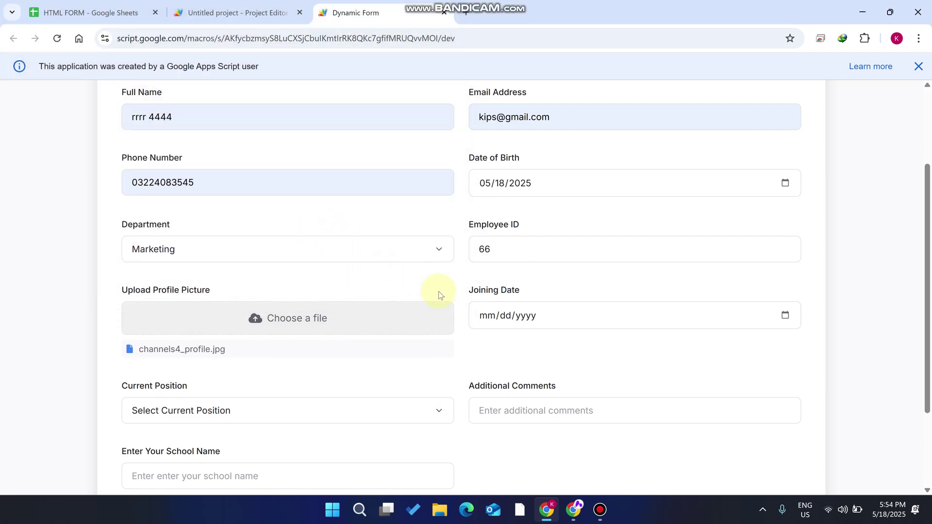
Set the joining date to 05/20/2025 and the current position to Junior.
left_click(537, 318)
left_click(787, 314)
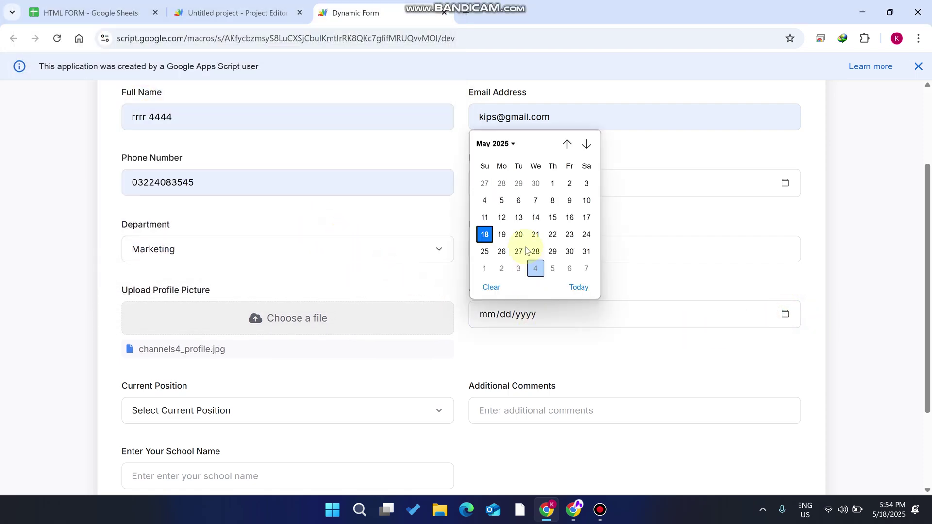
left_click(513, 234)
scroll(214, 326, "down", 3)
left_click(206, 290)
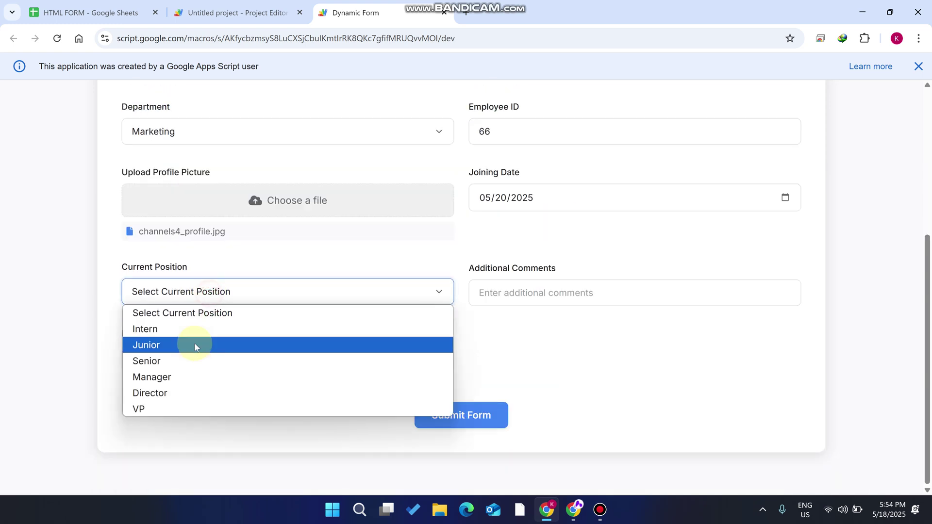
left_click(195, 346)
Fill Additional Comments with 111 and School Name with 999, then submit the form.
left_click(550, 286)
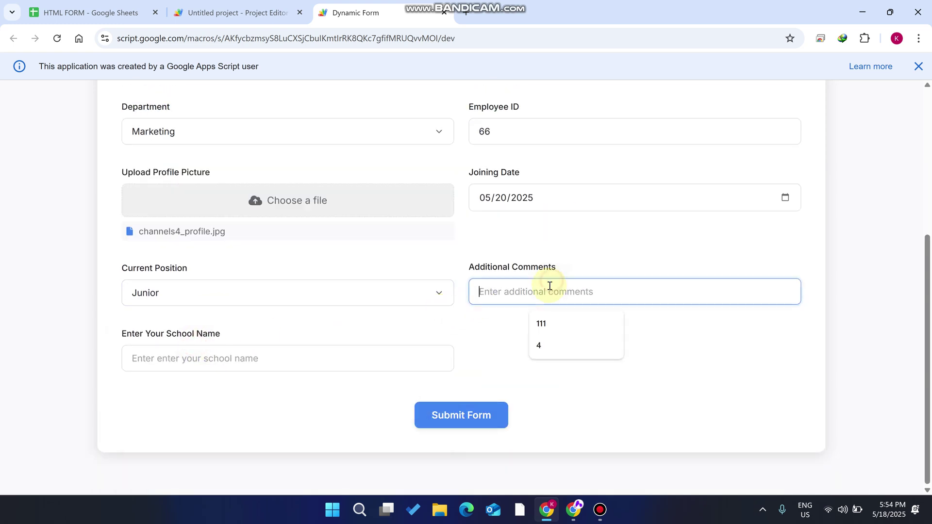
left_click(544, 322)
left_click(362, 361)
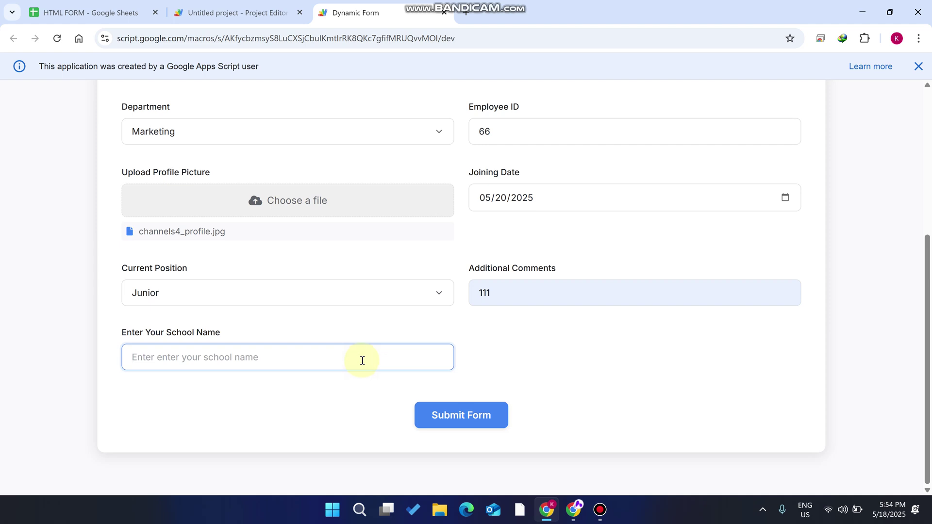
type("999")
left_click(459, 416)
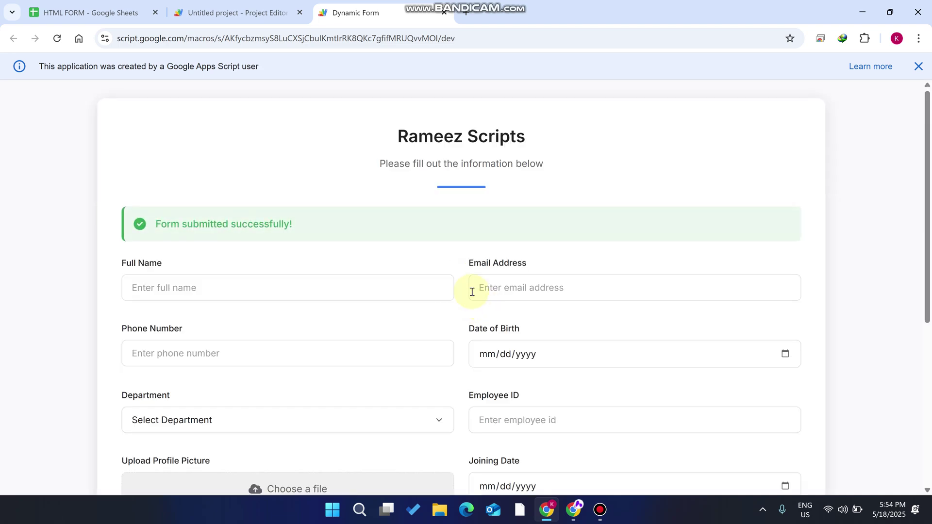
Confirm the Marketing/Junior row on Responses, inspect the E2 Submit Form setting, and return to the form.
left_click(141, 10)
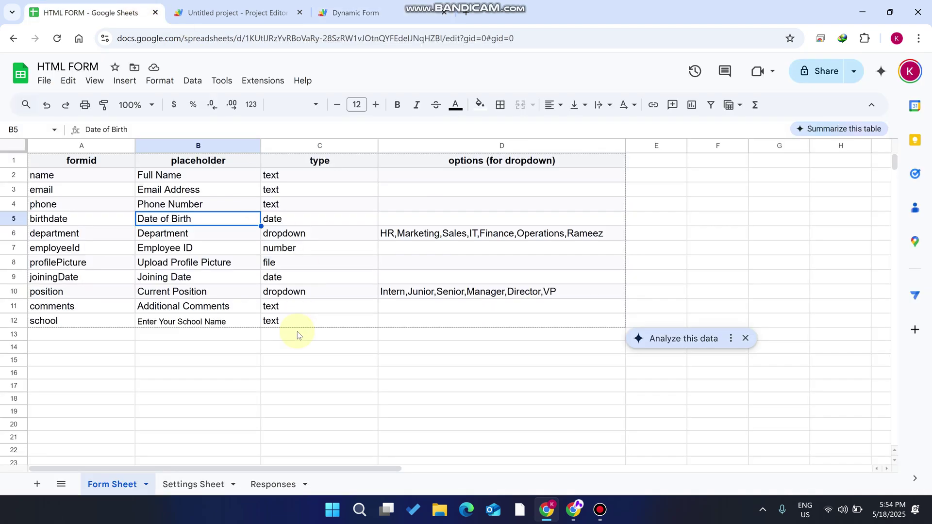
left_click(281, 480)
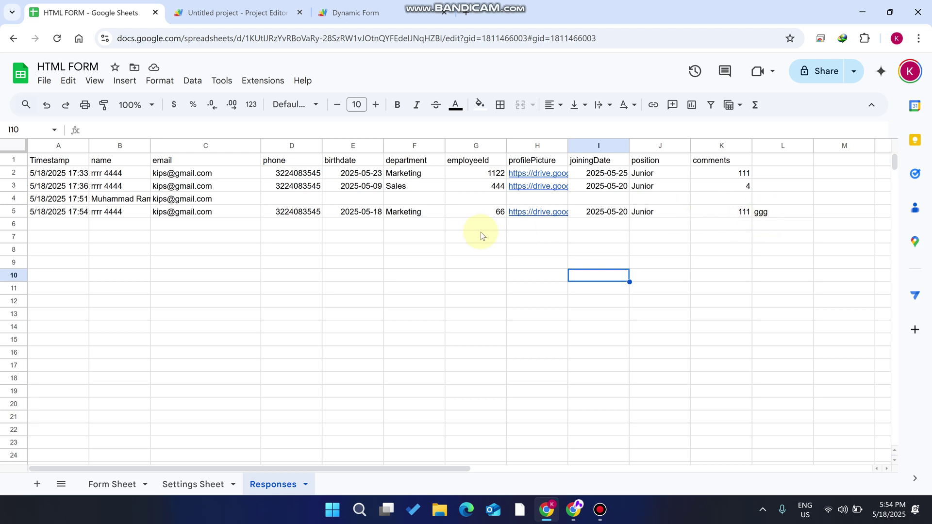
left_click(208, 484)
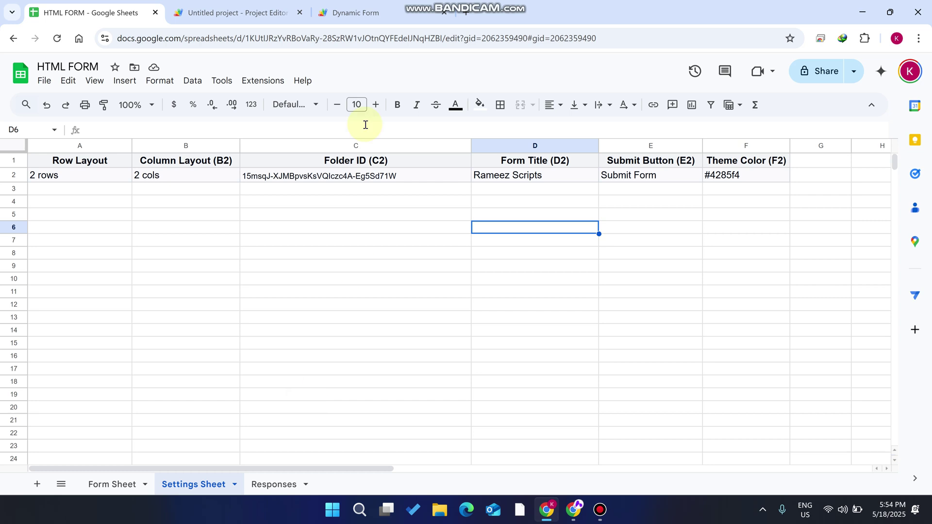
mouse_move(373, 4)
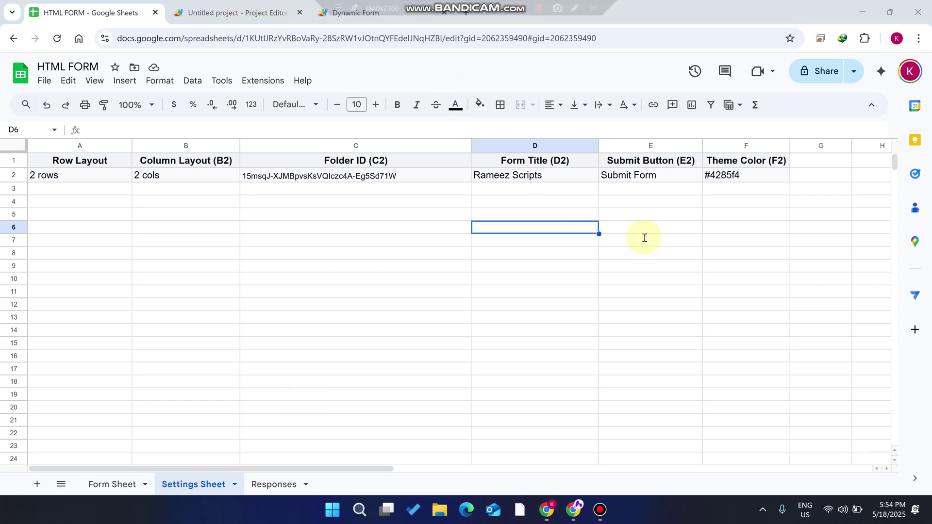
left_click(640, 183)
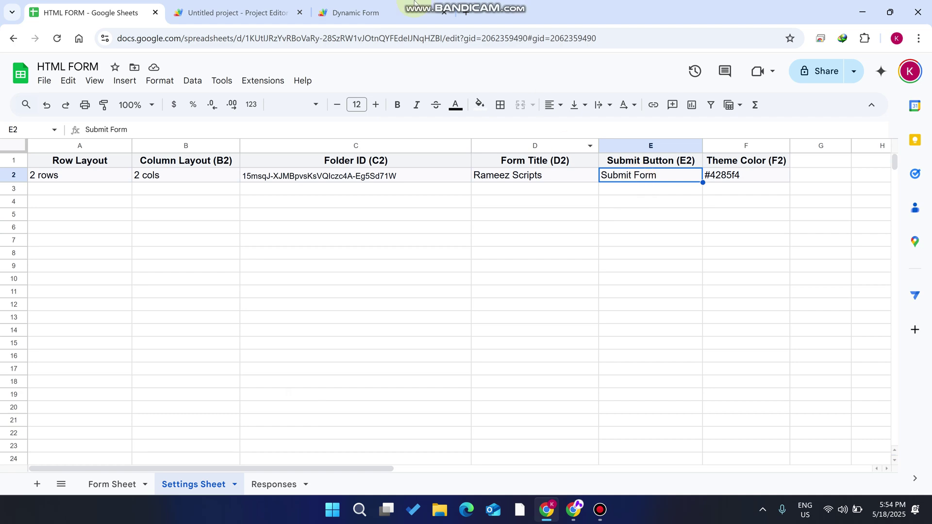
left_click(356, 12)
scroll(512, 263, "down", 5)
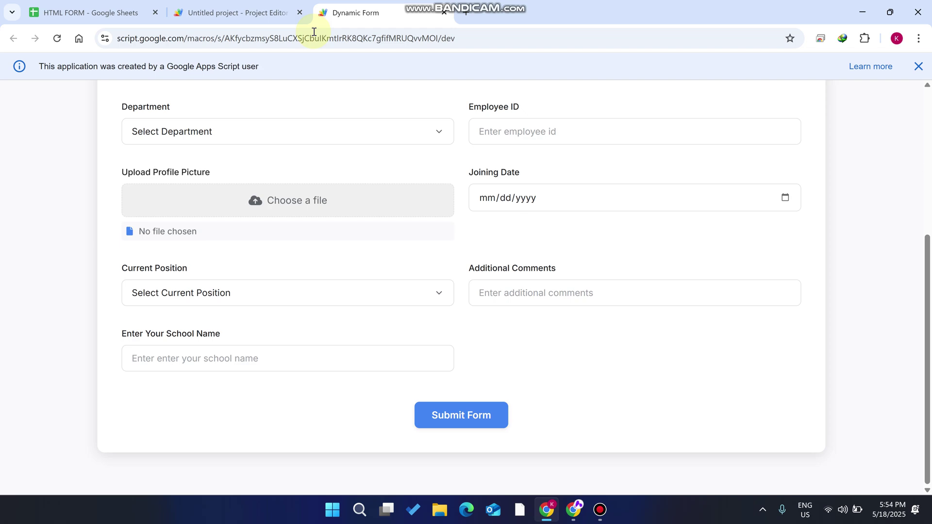
Change E2 to 'Press here to save Data' and widen column E to fit it.
left_click(238, 13)
left_click(91, 13)
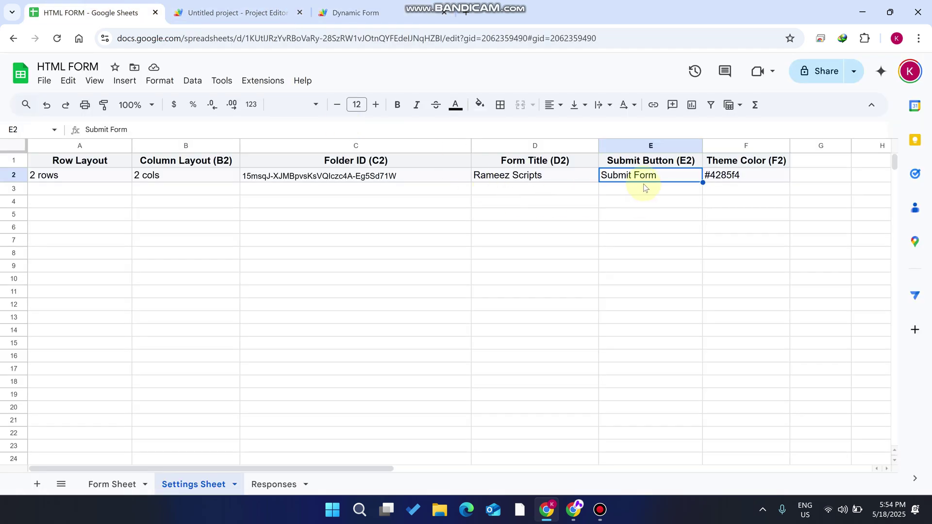
type("Press")
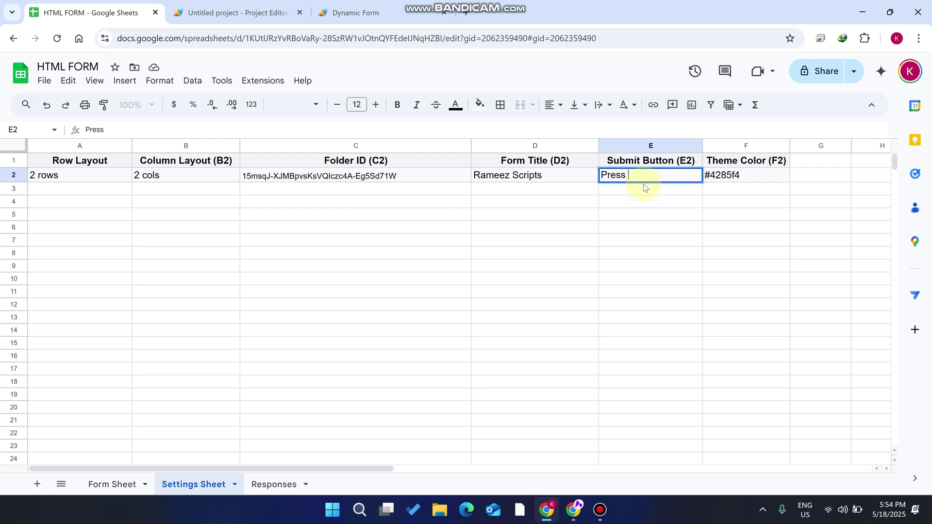
type(" here to sace")
type("ve Data")
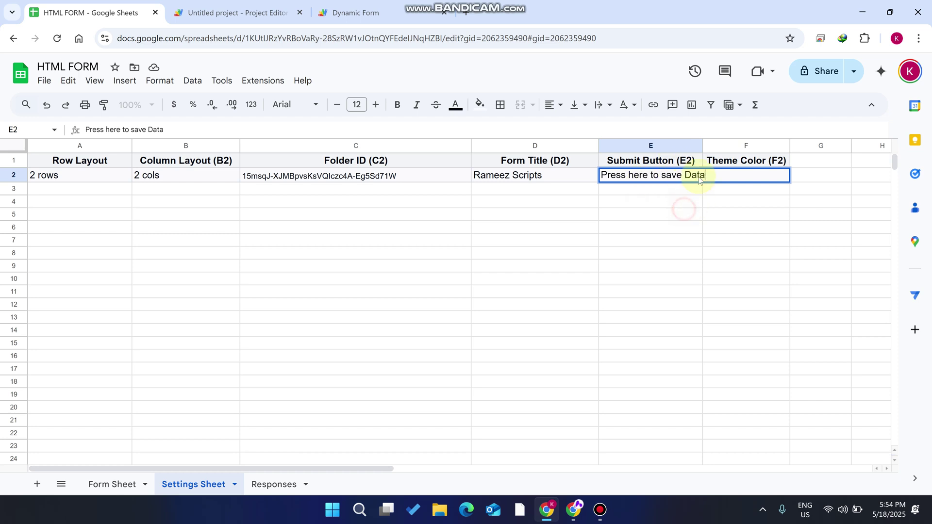
left_click(685, 202)
left_click_drag(703, 146, 728, 145)
Reload the live Dynamic Form and check the button's new label.
left_click(349, 13)
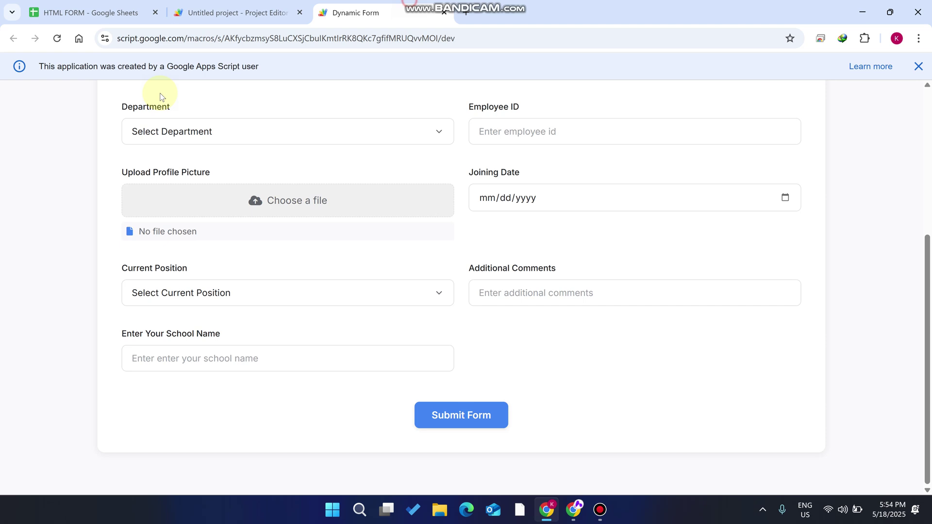
left_click(60, 42)
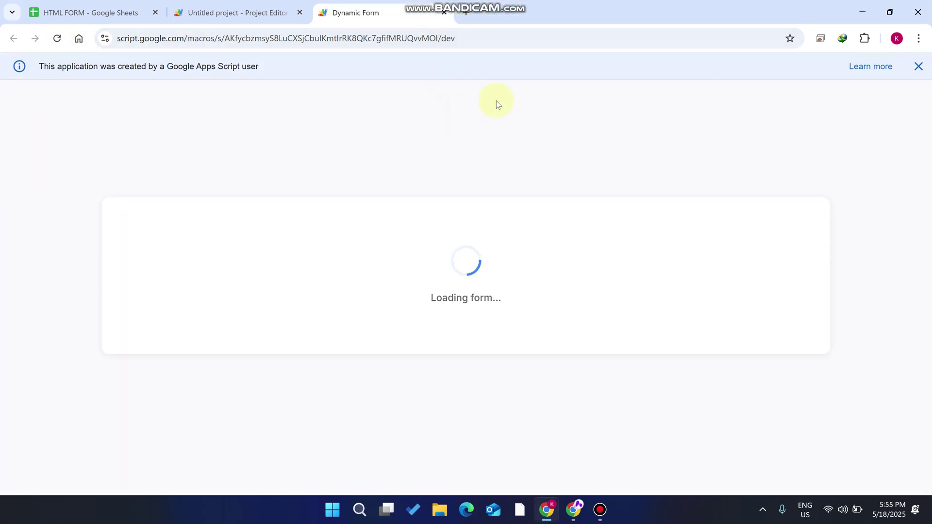
scroll(471, 189, "down", 5)
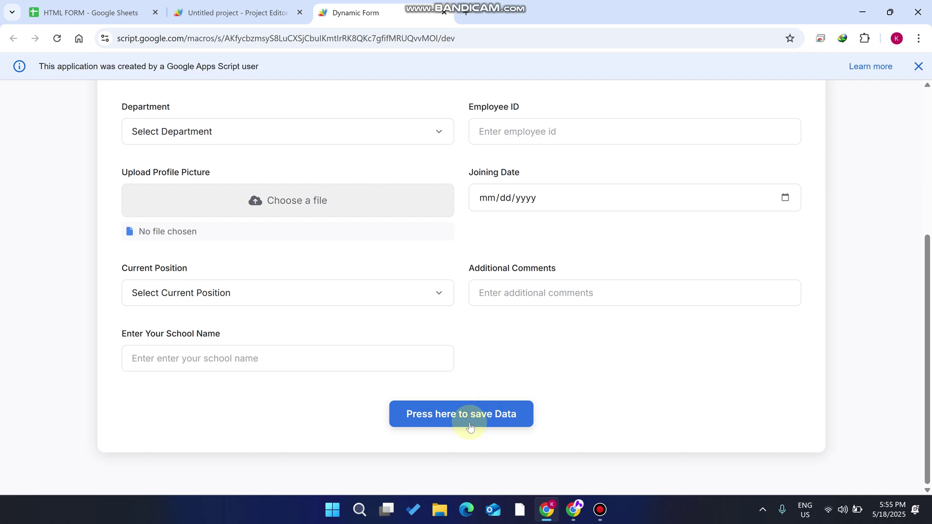
scroll(474, 427, "up", 3)
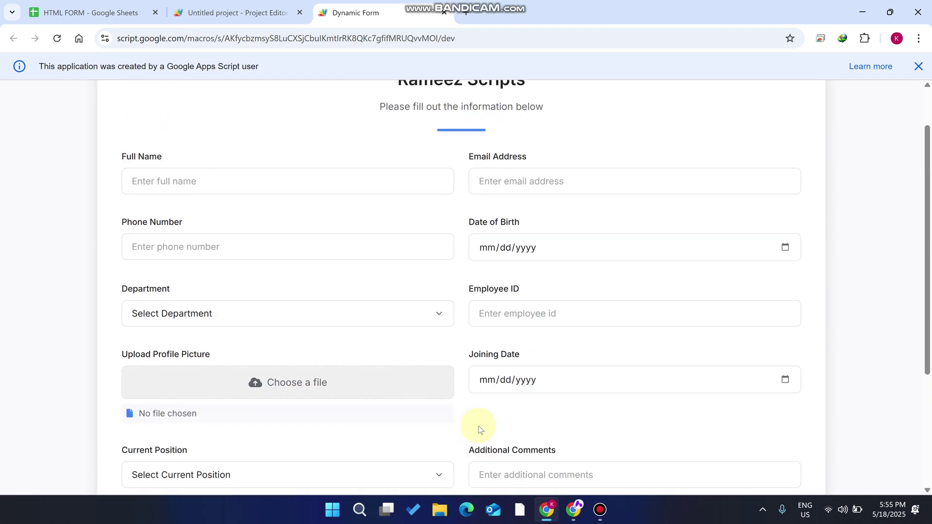
Edit the Row Layout value in A2 to '3 rows'.
left_click(90, 13)
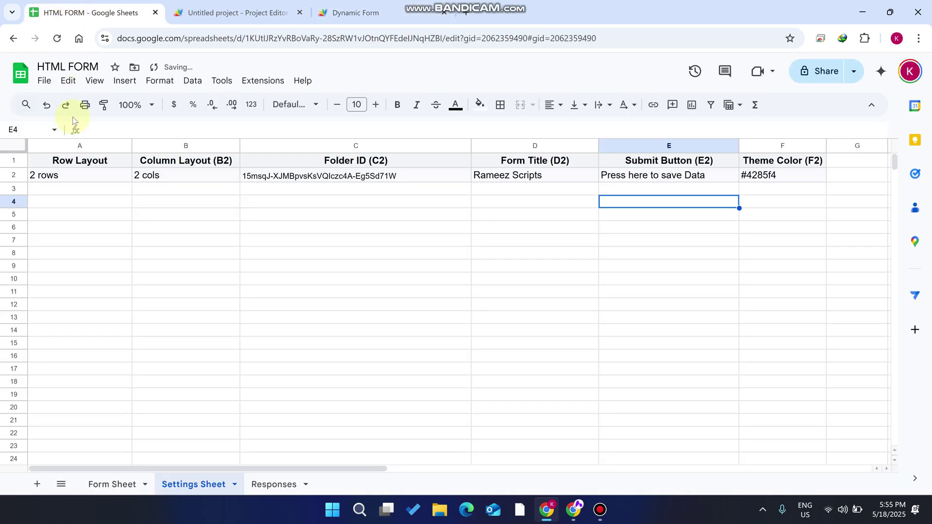
left_click(61, 173)
double_click(62, 173)
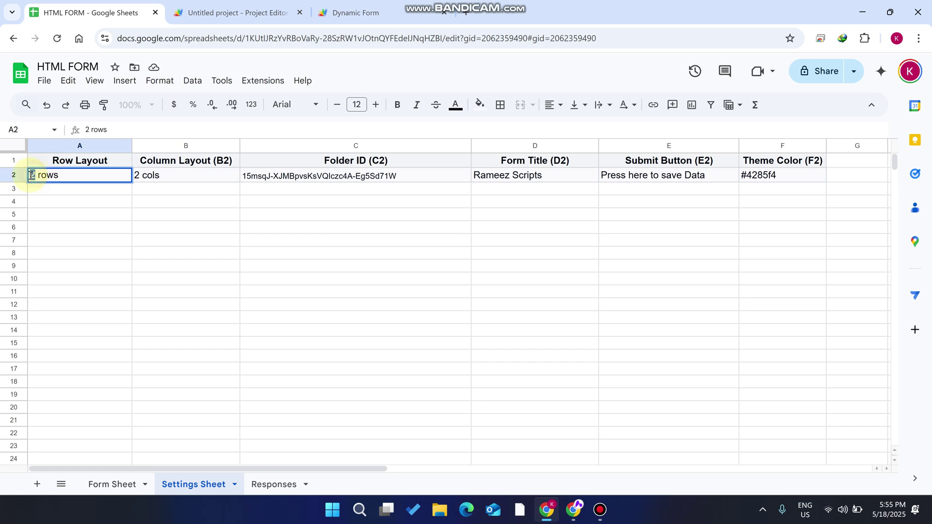
left_click(159, 212)
Reload the Dynamic Form and scroll through it to check the layout.
left_click(354, 12)
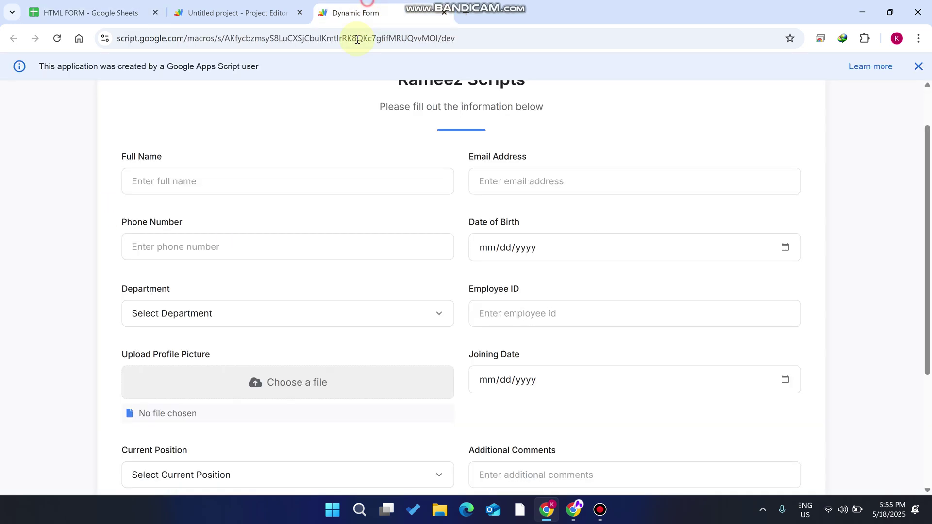
left_click(59, 39)
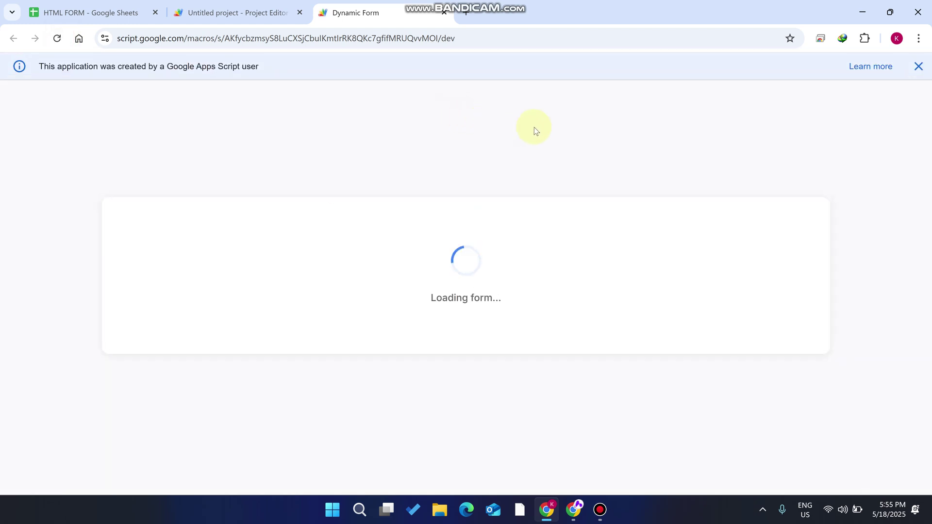
scroll(534, 128, "down", 5)
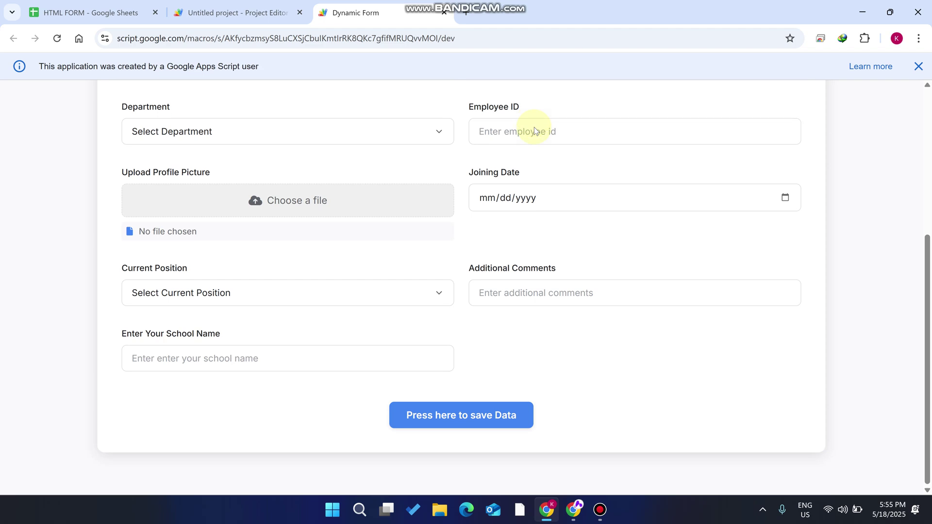
scroll(534, 130, "up", 5)
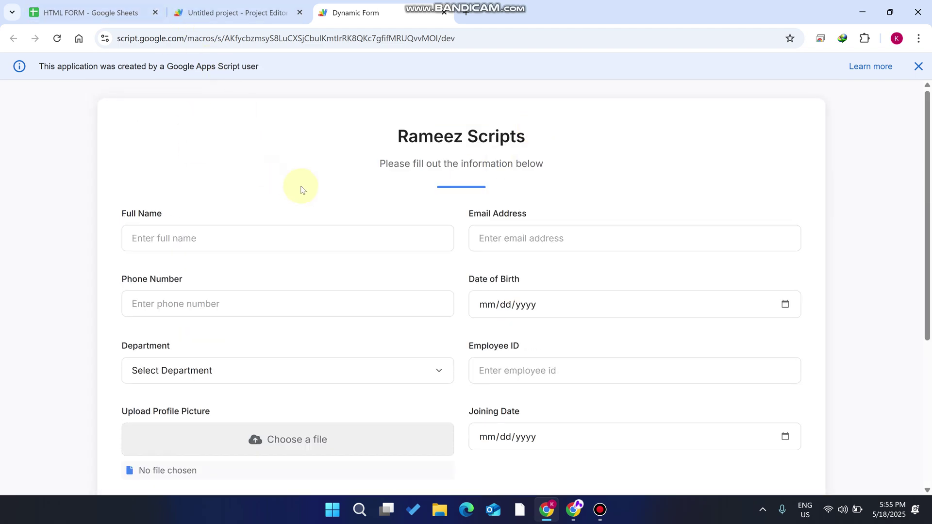
scroll(301, 185, "down", 2)
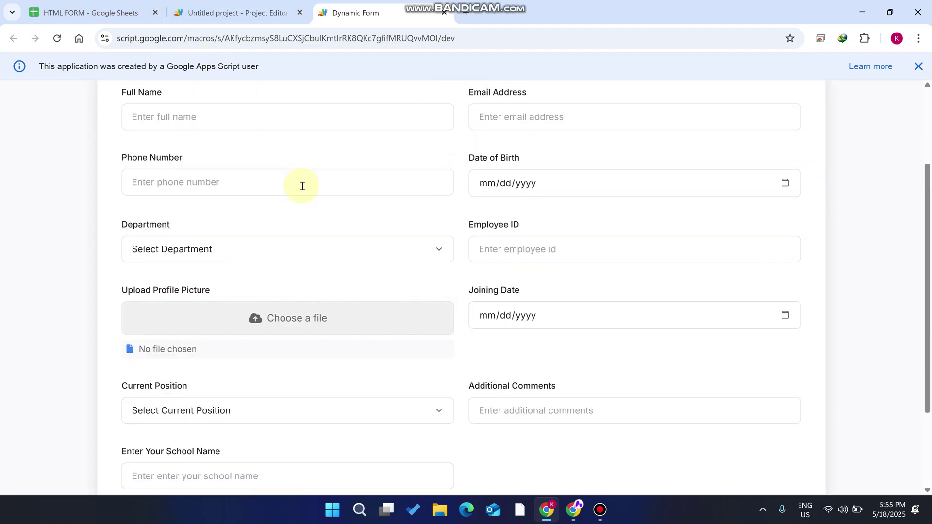
Replace the Column Layout number in B2 with 3, making it '3 cols'.
left_click(82, 4)
double_click(138, 173)
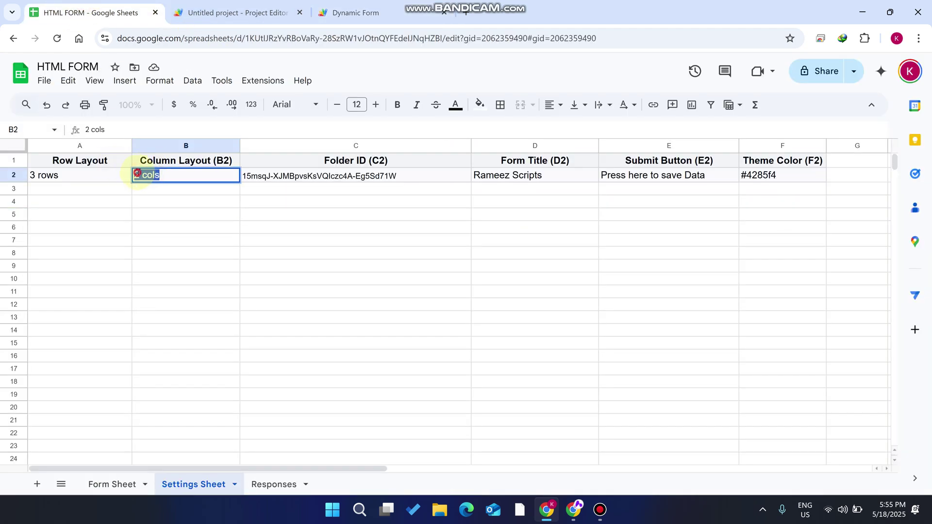
left_click(138, 173)
double_click(137, 174)
type("3")
left_click(192, 236)
Reload the Dynamic Form and scroll through it to check the three-column layout.
left_click(356, 13)
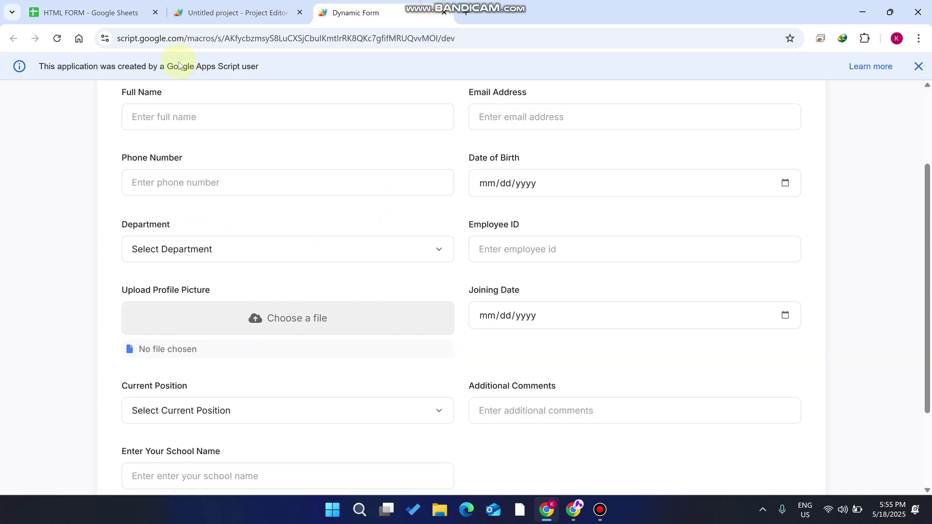
left_click(56, 45)
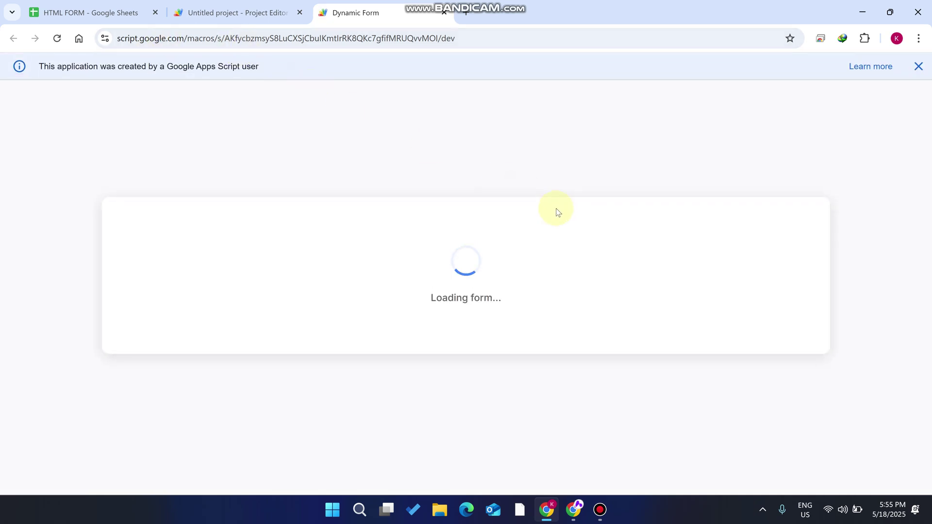
scroll(583, 194, "down", 3)
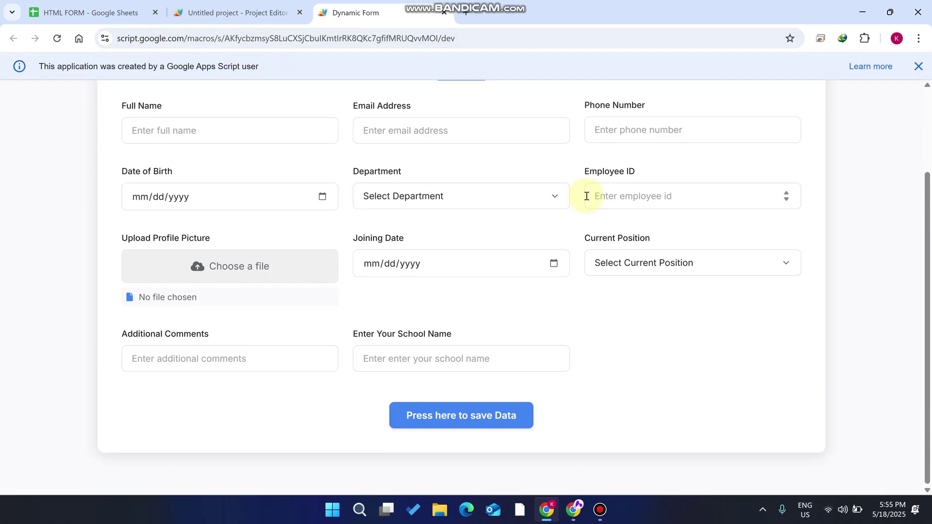
scroll(586, 196, "up", 2)
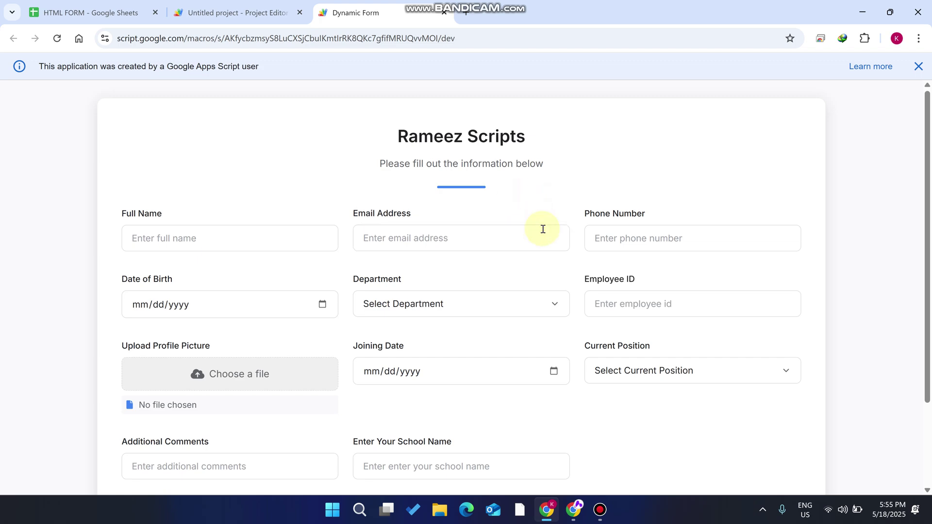
scroll(649, 244, "down", 2)
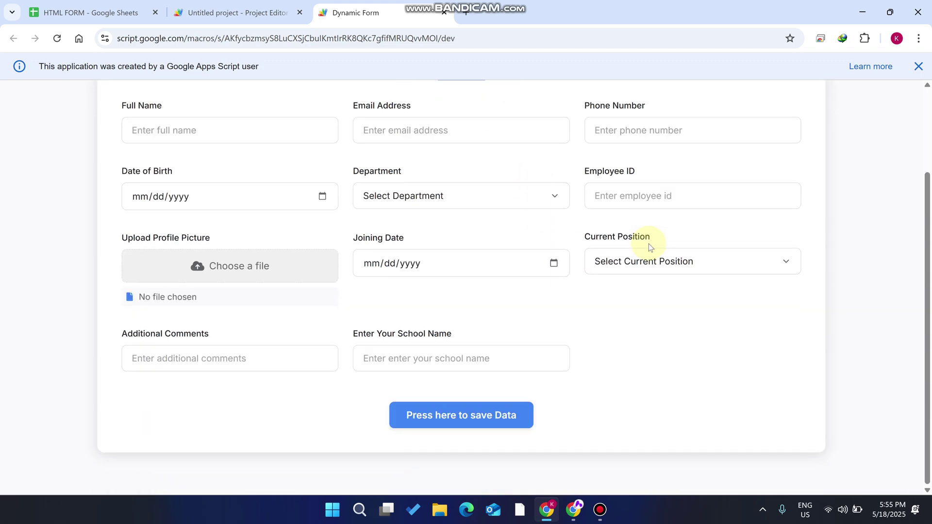
scroll(648, 244, "up", 2)
Return to the Settings Sheet and select the Row Layout number in A2 for replacement.
left_click(97, 4)
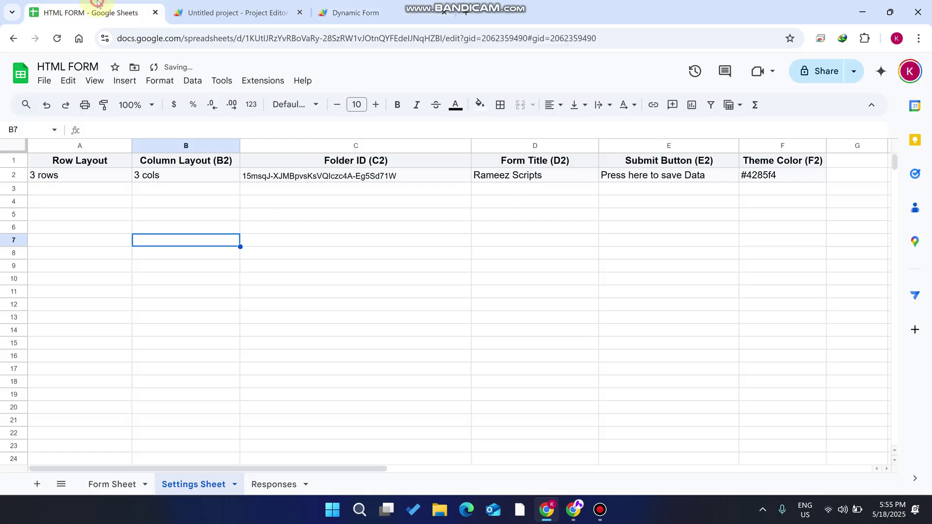
left_click(35, 174)
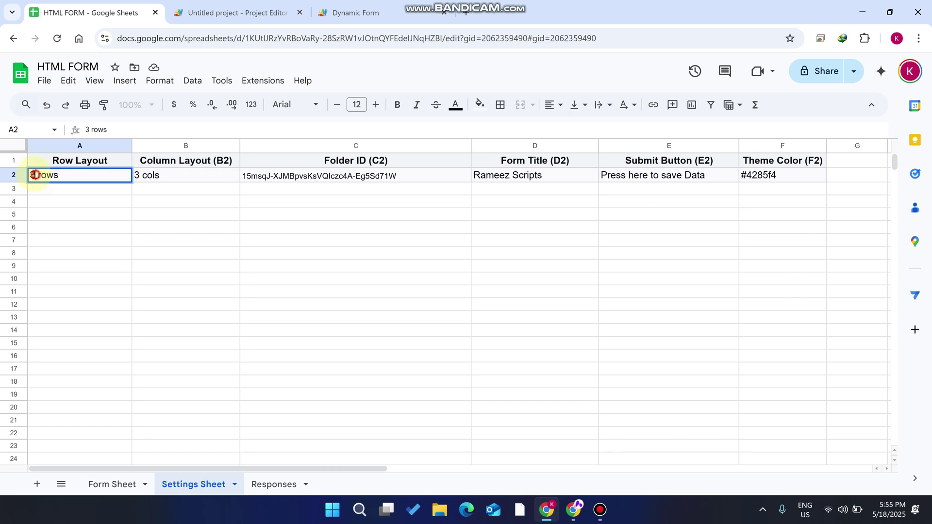
double_click(35, 175)
Set A2 to '4 rows' and B2 to '4 cols'.
type("4")
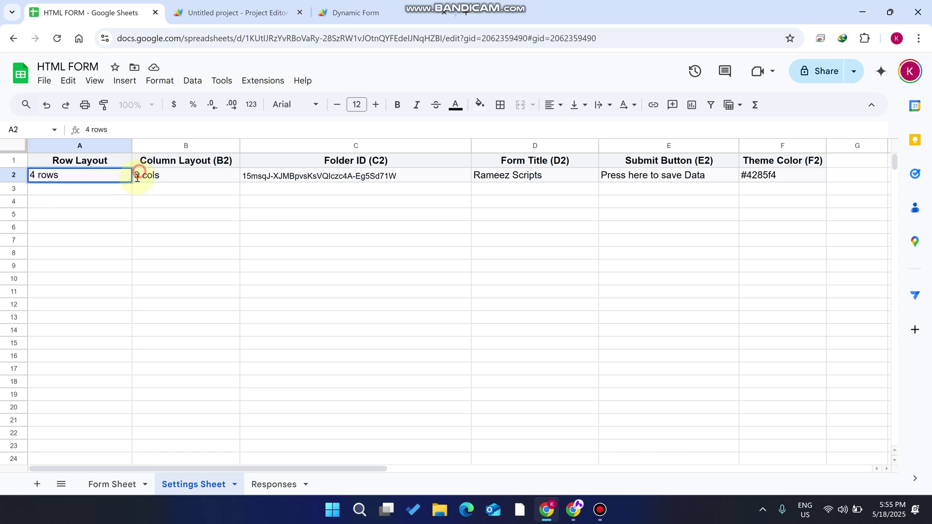
double_click(136, 175)
type("4")
left_click(186, 228)
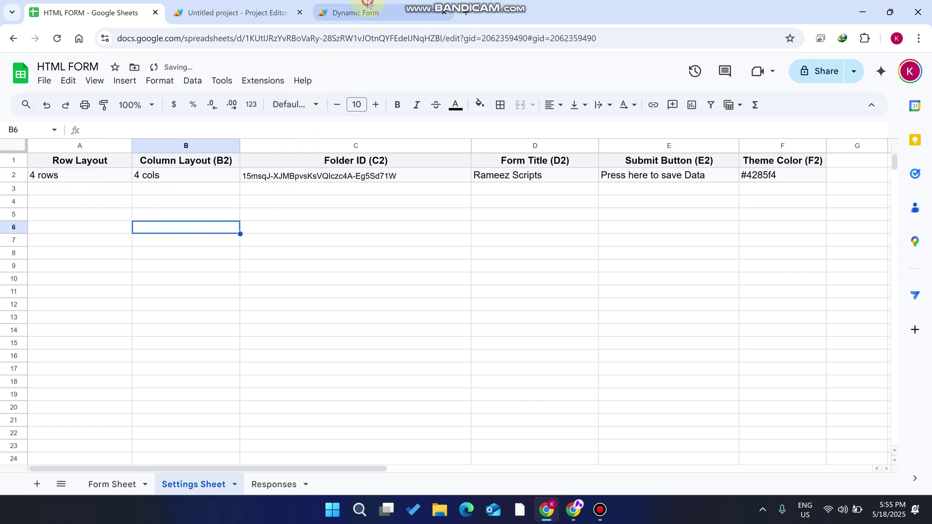
View the four-per-row form, dismiss the Apps Script notice, and return to the Settings Sheet.
left_click(355, 13)
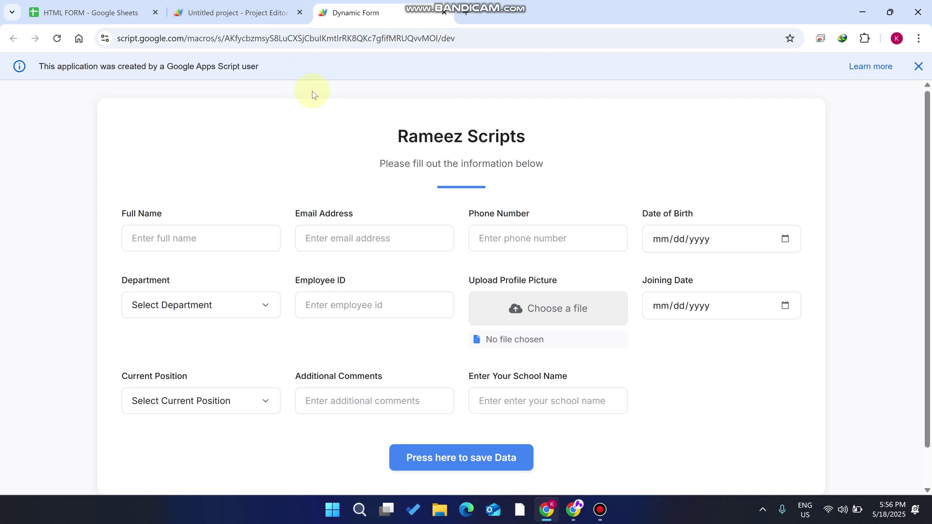
left_click(917, 66)
left_click(90, 12)
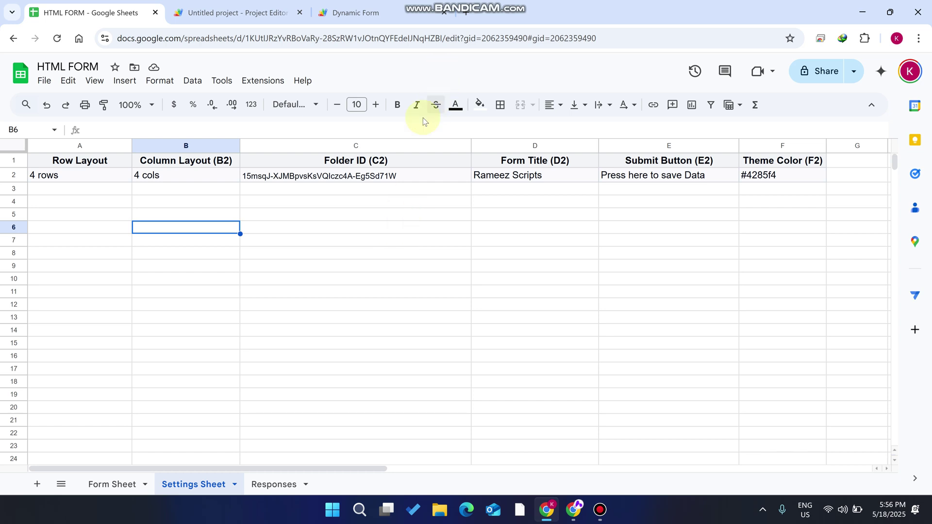
Open the WebcamUploads folder in Google Drive in a new tab and select its ID in the address.
left_click(413, 164)
left_click(397, 201)
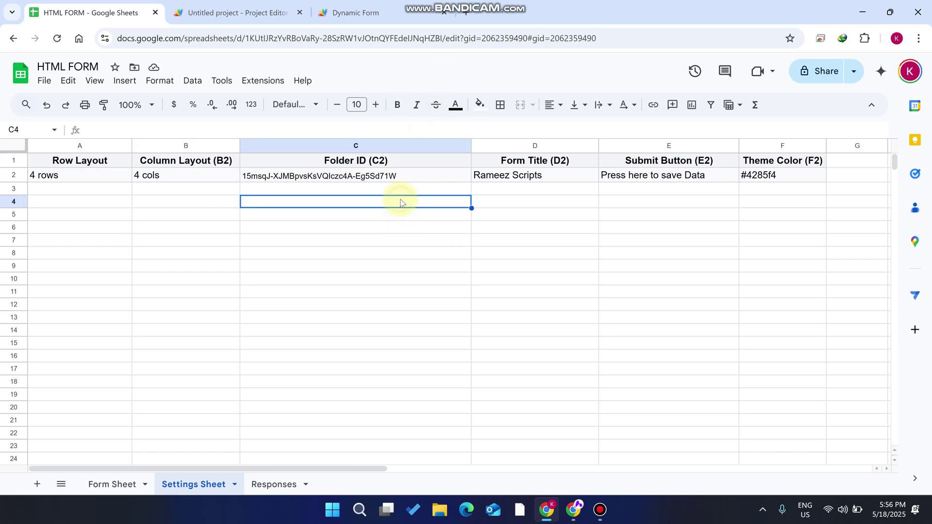
left_click(467, 14)
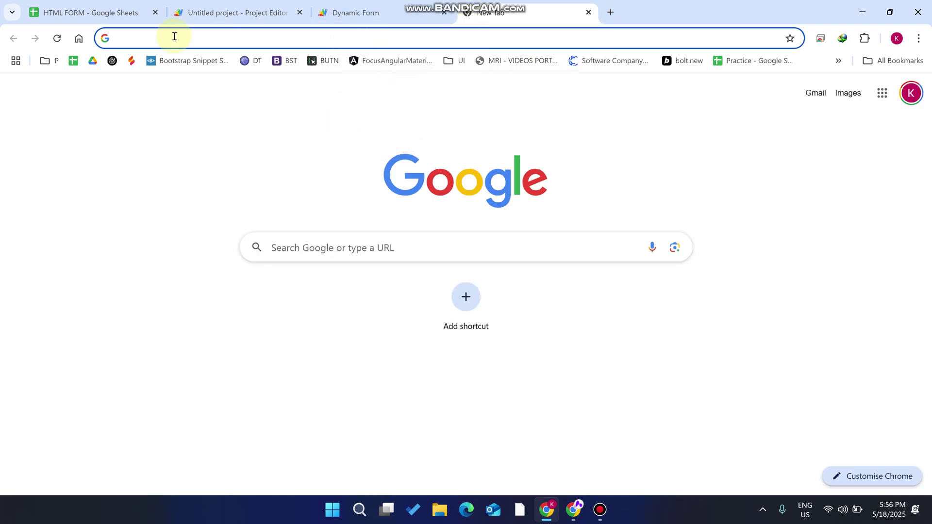
left_click(91, 64)
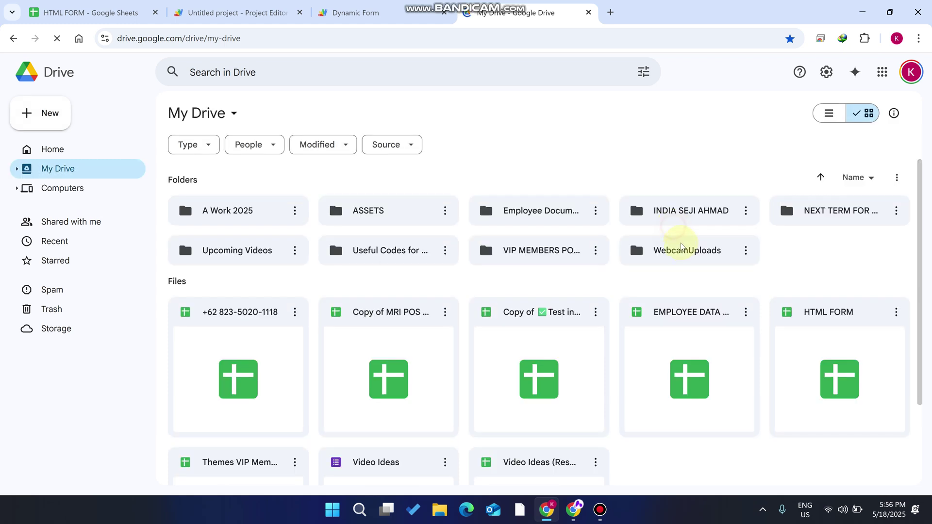
left_click(689, 250)
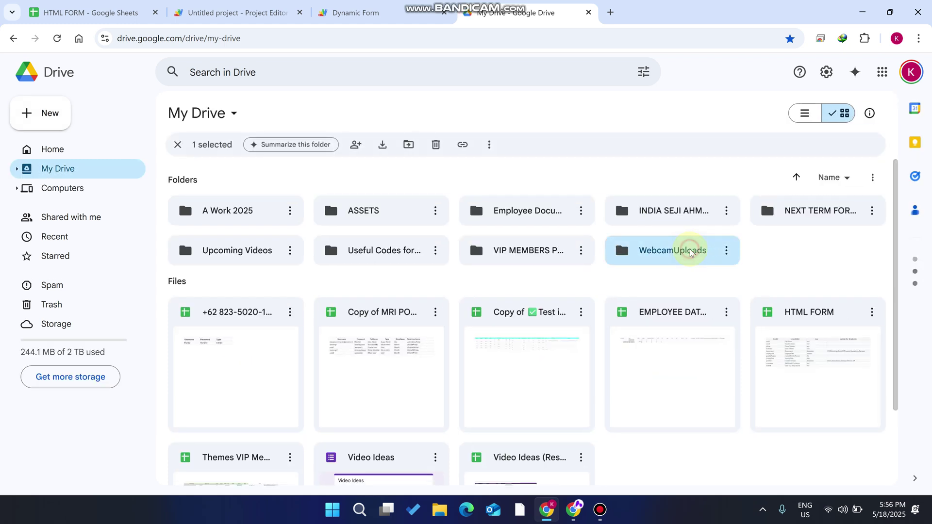
double_click(689, 250)
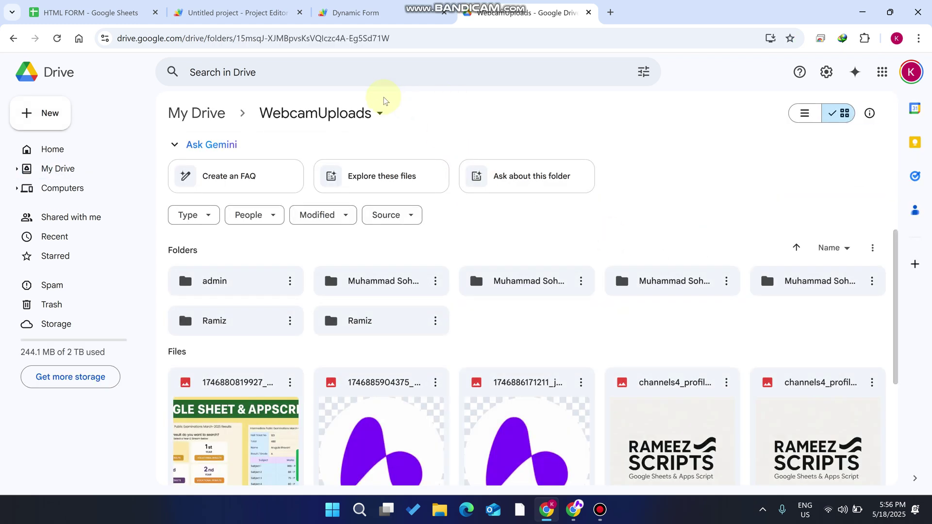
left_click_drag(391, 39, 236, 39)
key("ctrl+c")
Paste the WebcamUploads folder ID into cell C2 of the HTML FORM spreadsheet.
left_click(91, 13)
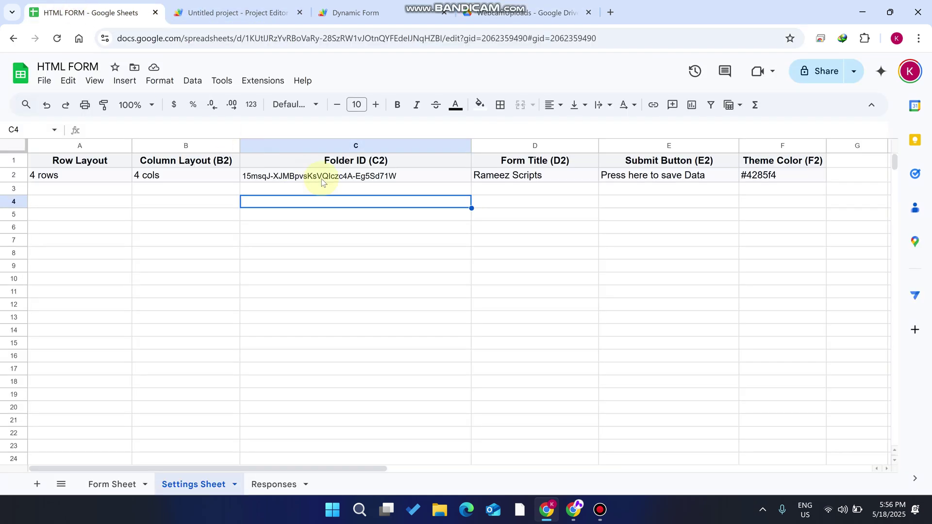
left_click(336, 179)
key("ctrl+v")
left_click(328, 265)
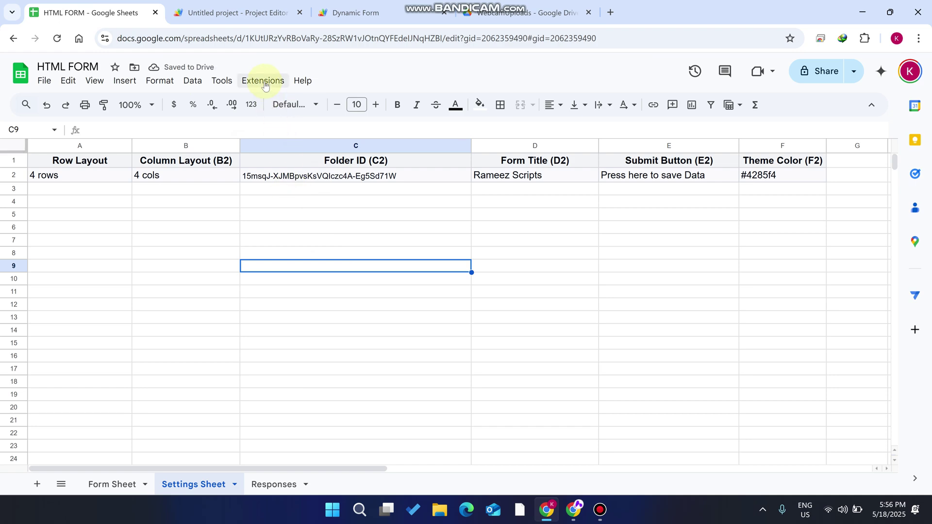
Start a new Apps Script deployment with Web app as the deployment type.
left_click(235, 13)
scroll(363, 215, "up", 10)
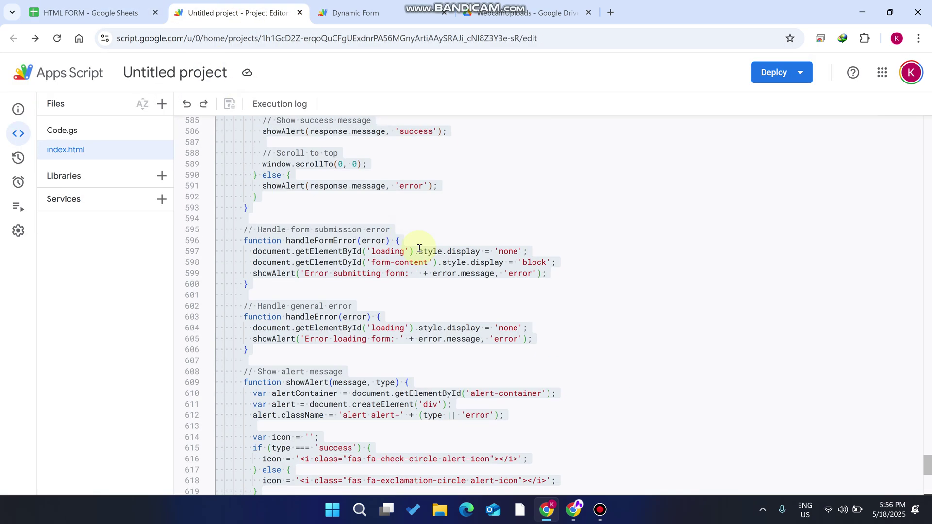
left_click(774, 72)
left_click(775, 104)
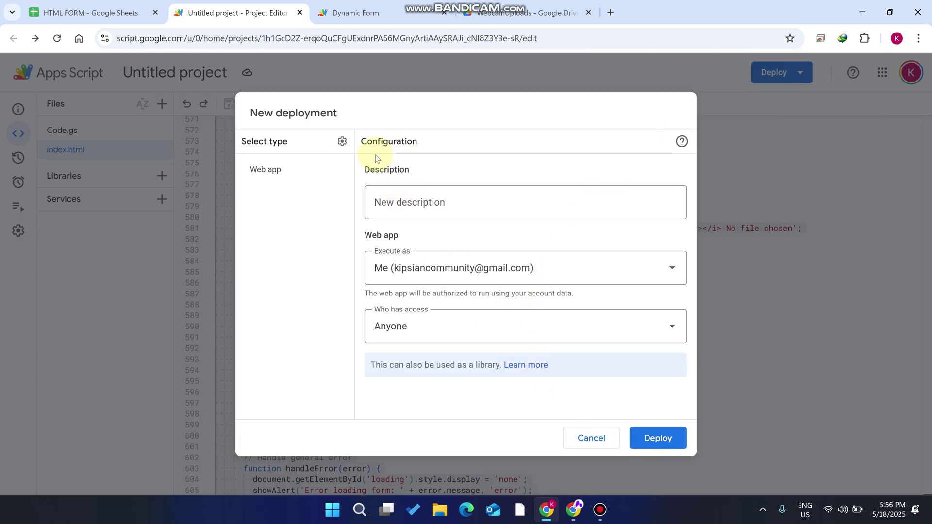
left_click(342, 141)
left_click(353, 164)
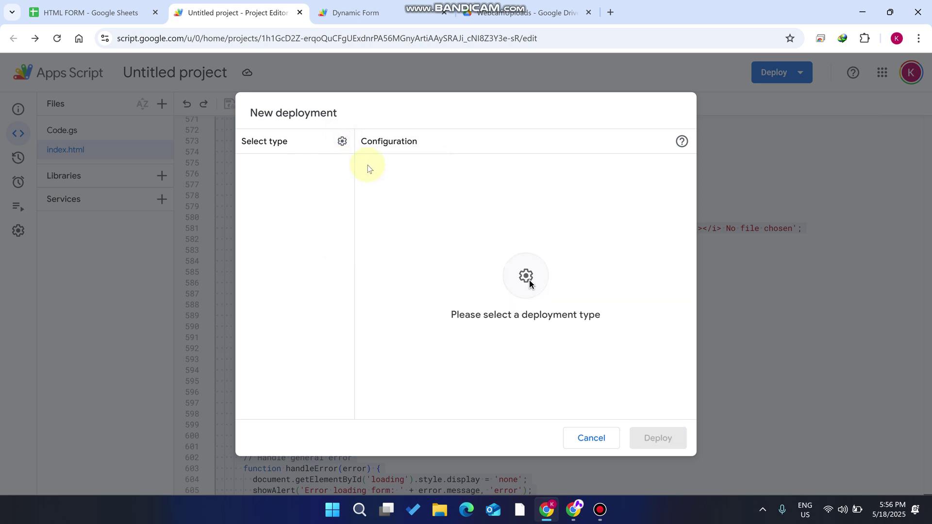
left_click(342, 141)
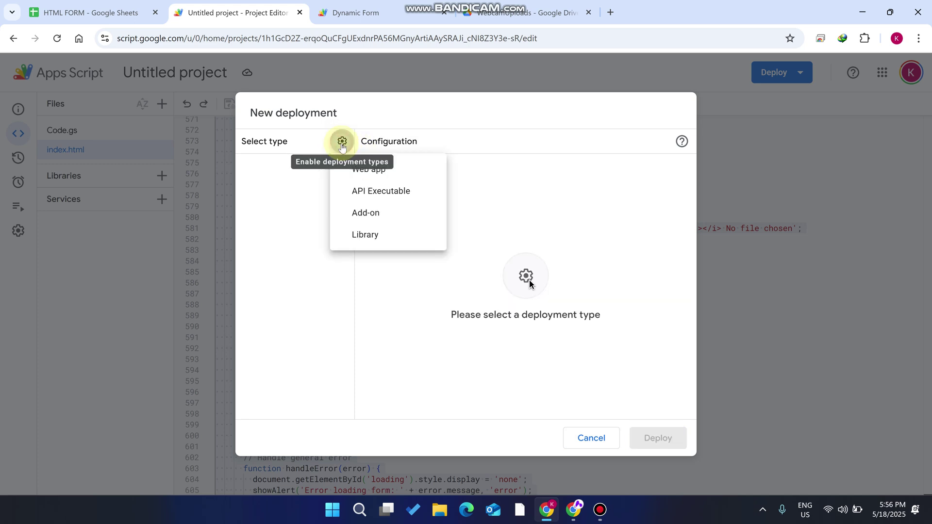
left_click(359, 165)
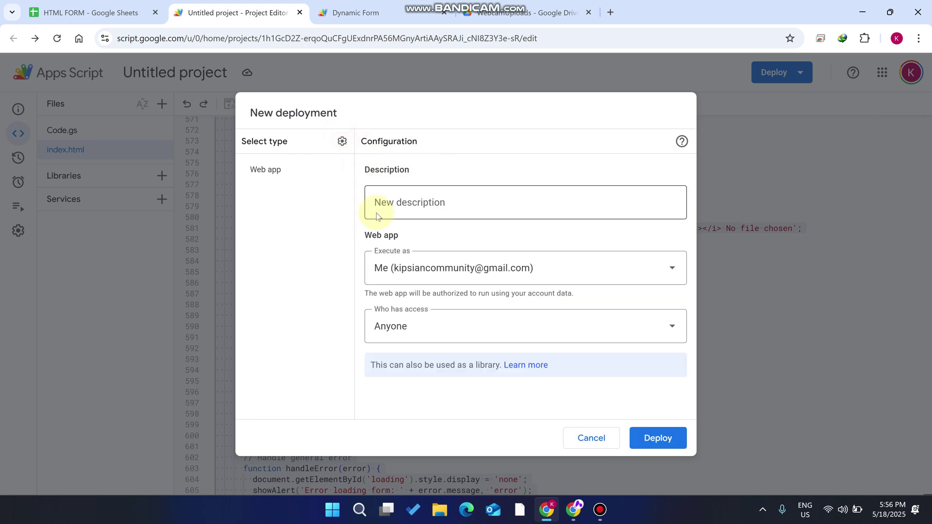
Deploy web app Version 2, copy its URL, and go back to the Drive folder.
left_click(655, 439)
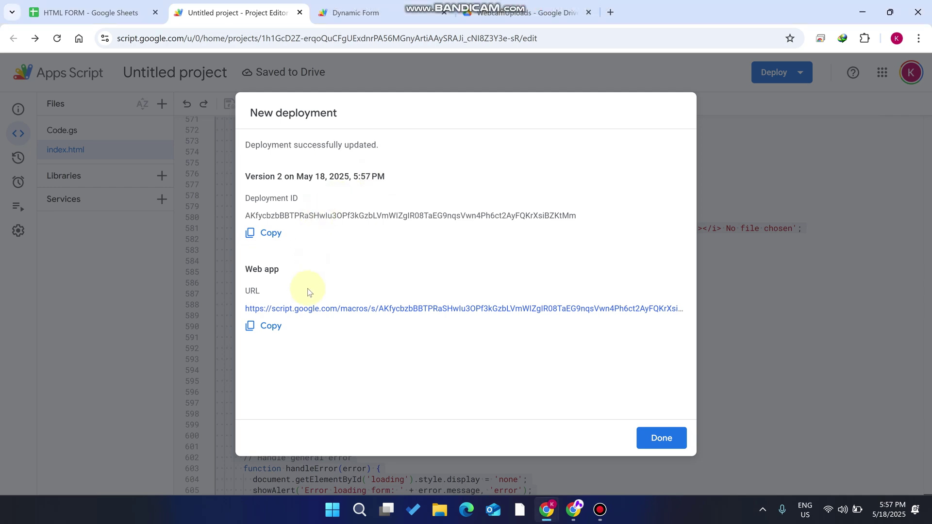
left_click(265, 327)
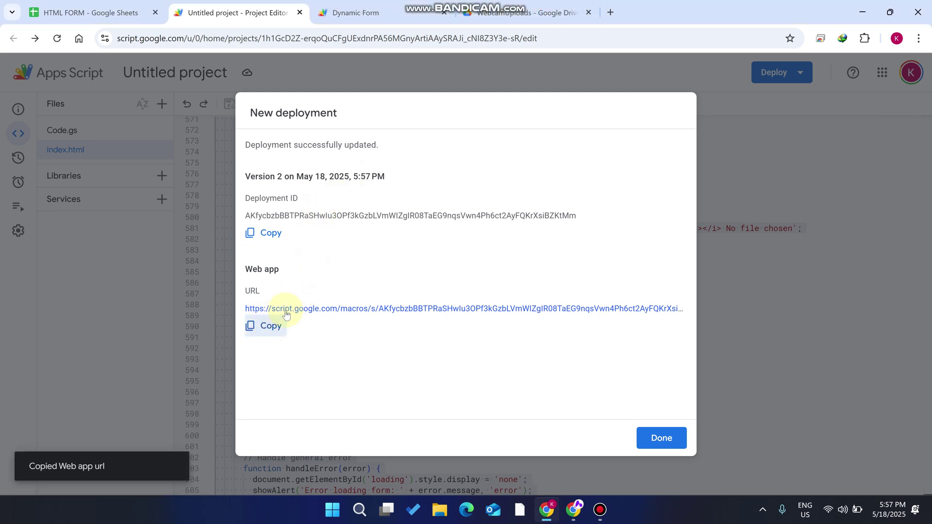
left_click(520, 6)
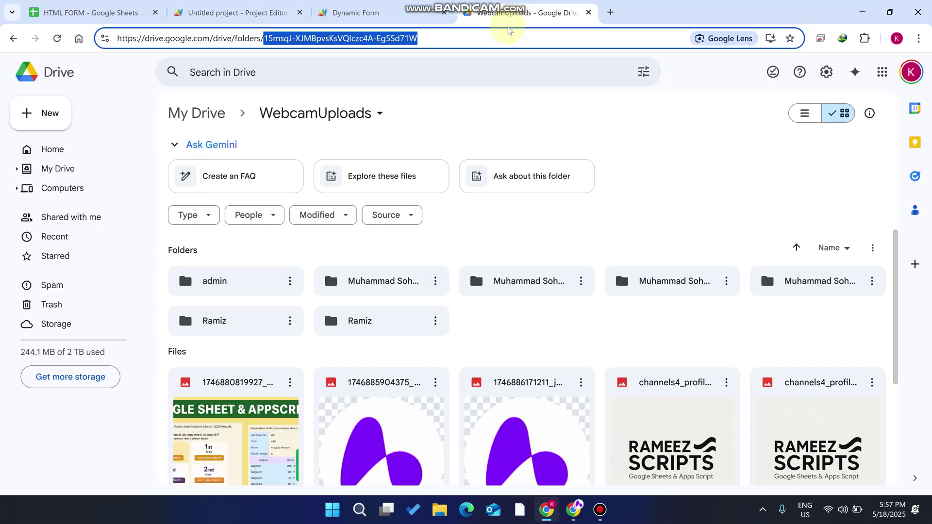
Load the pasted web app exec URL, replacing the broken 404 address, to show the live form.
key("ctrl+v")
key("Return")
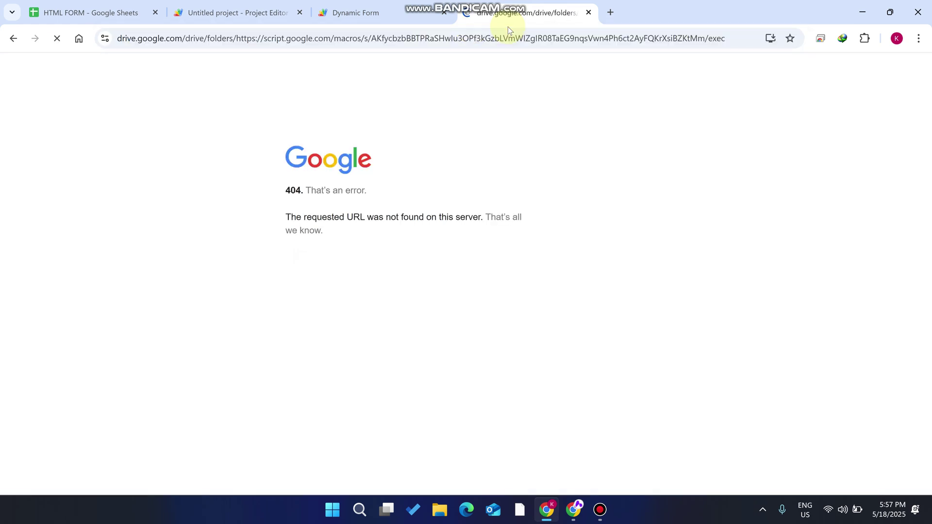
left_click(415, 39)
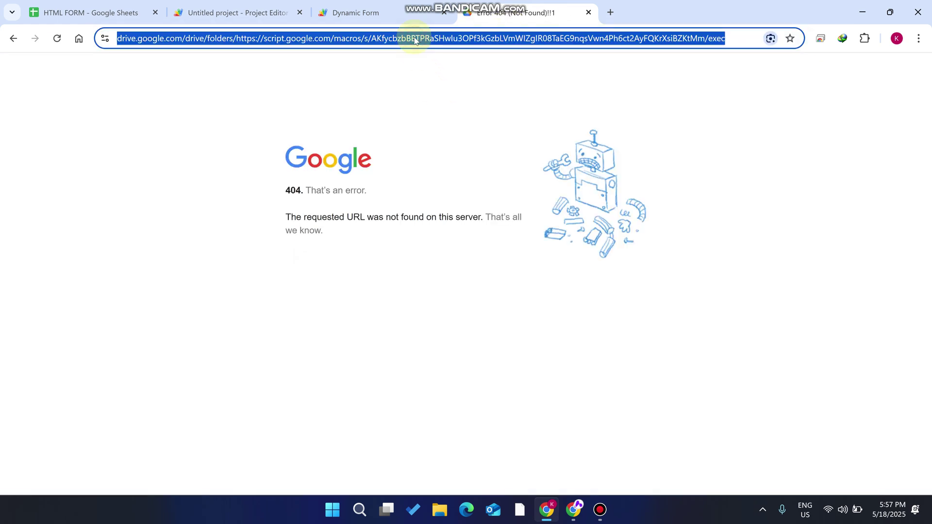
key("ctrl+v")
key("Return")
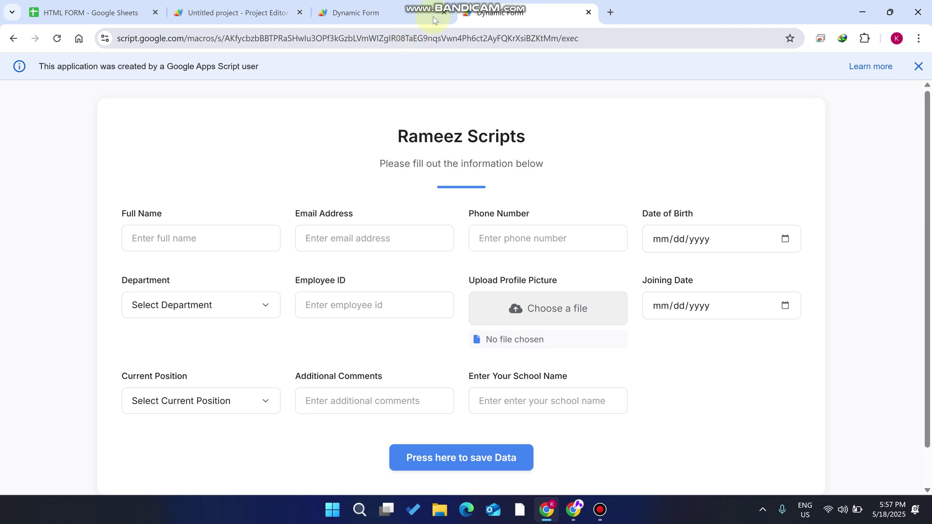
Dismiss the Apps Script info banner and open a new blank tab.
left_click(918, 67)
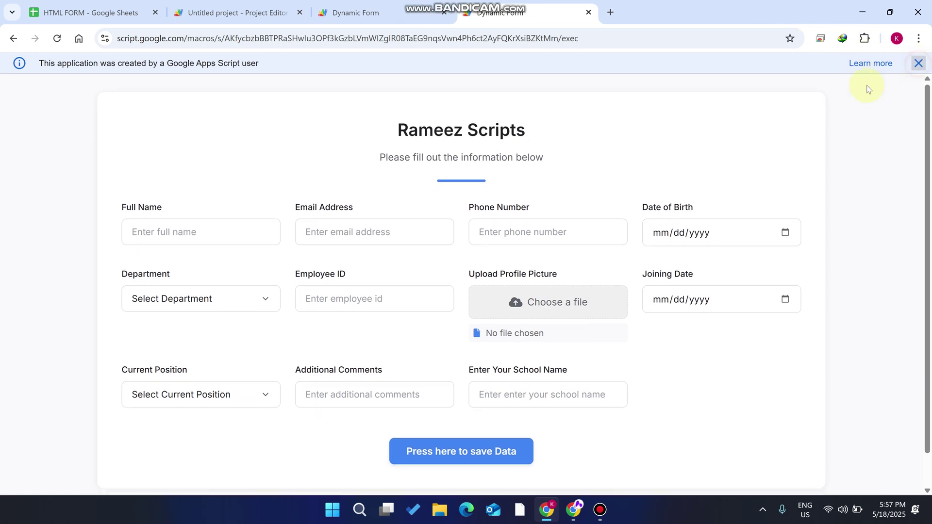
mouse_move(539, 4)
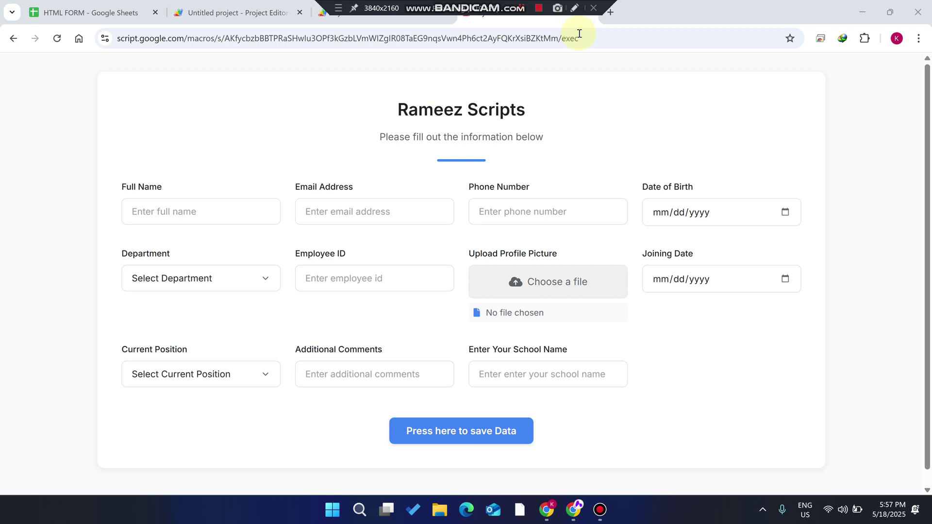
left_click(610, 12)
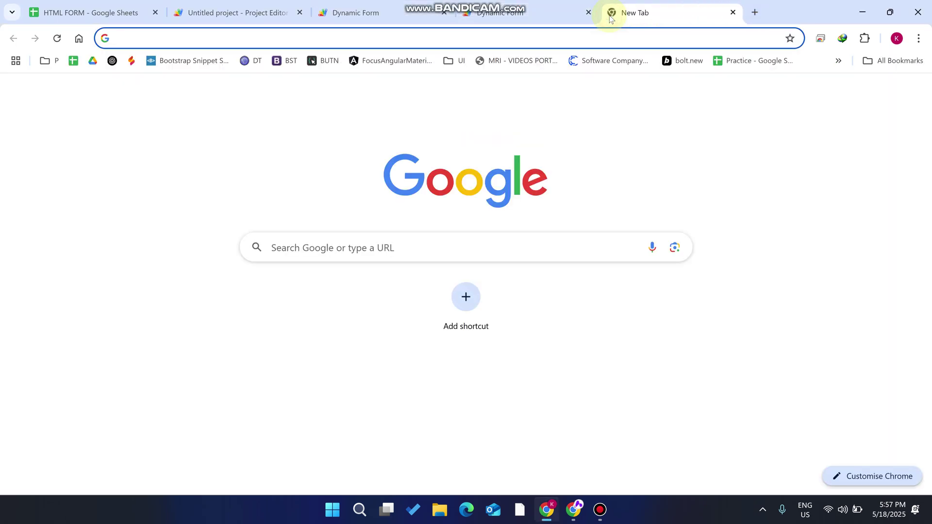
Enter youtube.com, pick the suggested channel, and show its Videos list of Sheets web app tutorials.
type("y")
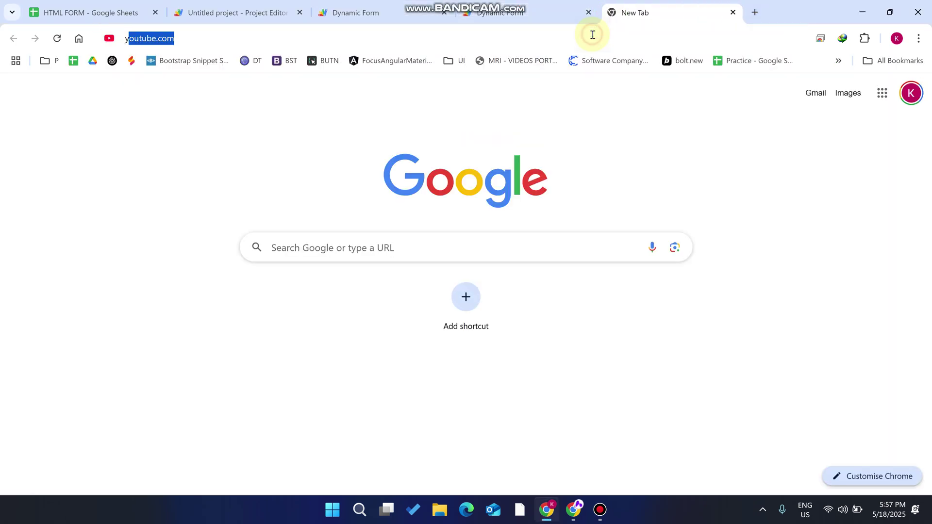
type("uy")
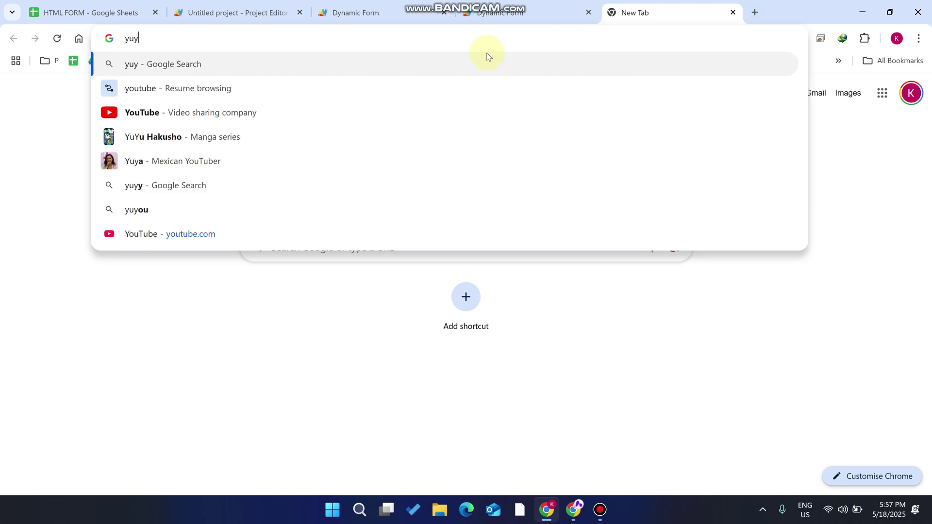
type("yo")
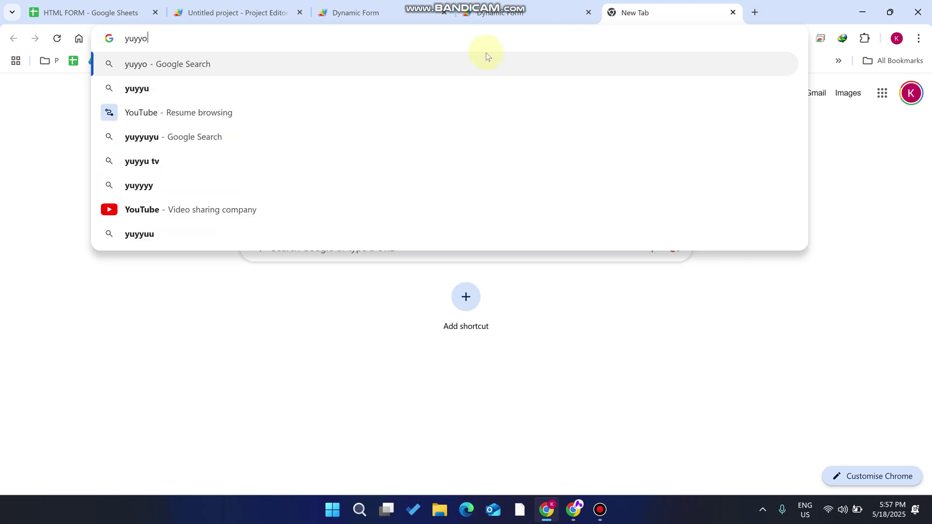
key("BackSpace")
key("BackSpace")
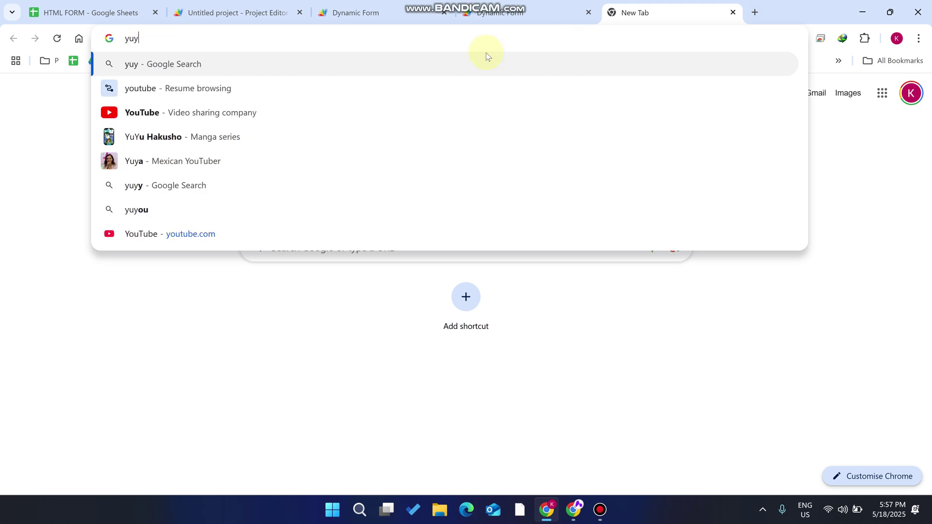
key("BackSpace")
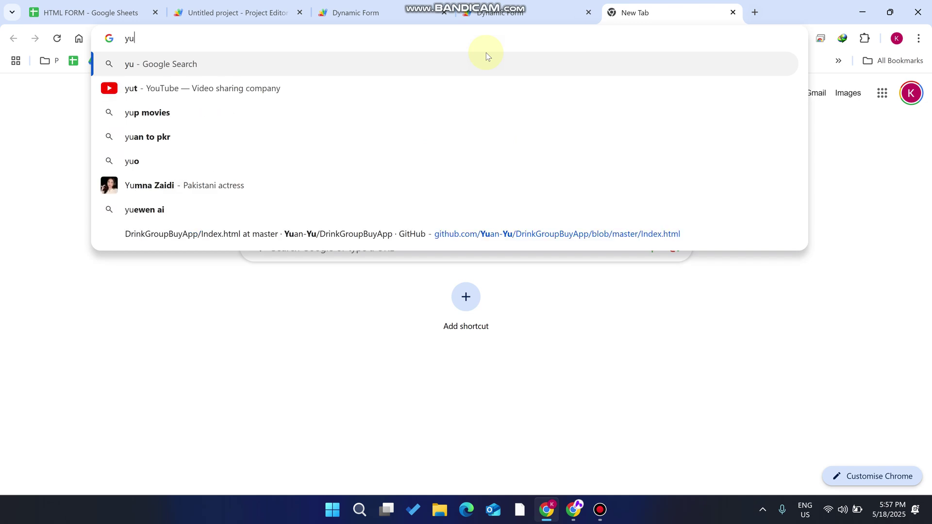
key("BackSpace")
type("ouy")
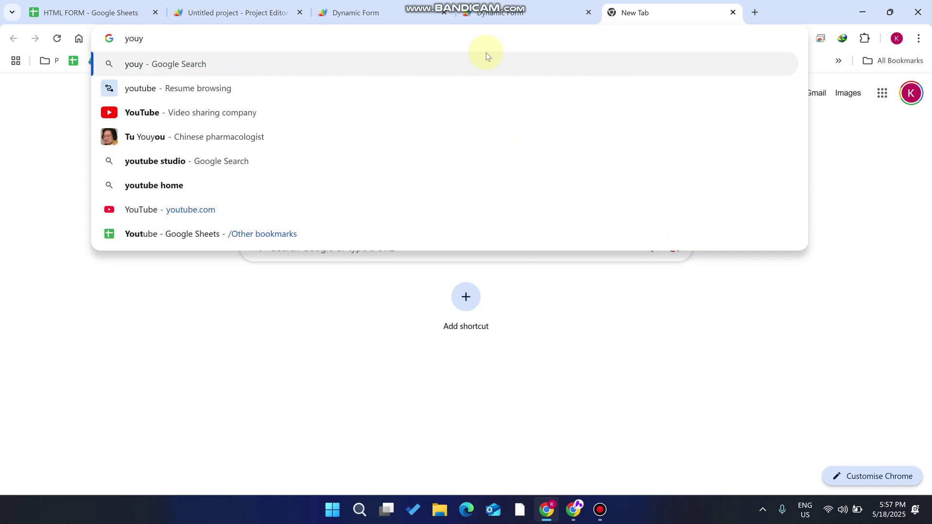
key("BackSpace")
key("BackSpace")
key("BackSpace")
key("BackSpace")
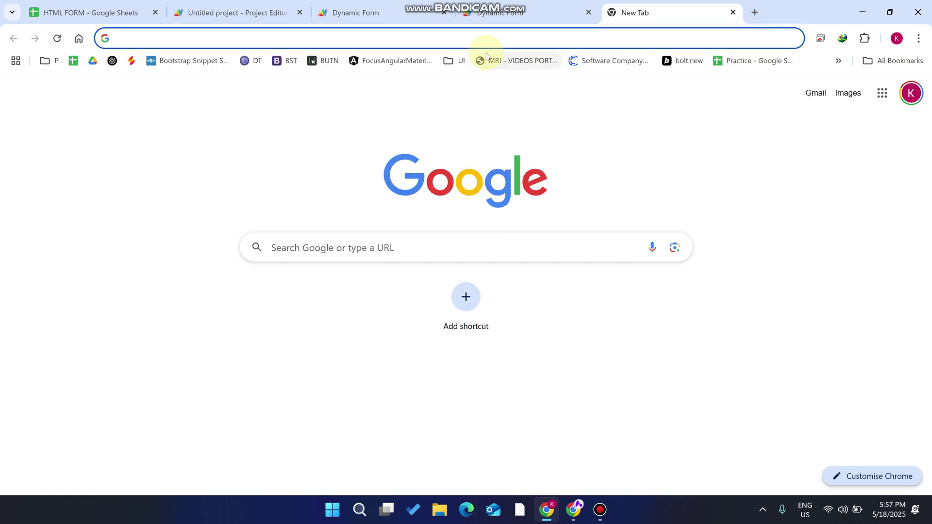
type("youtube.com")
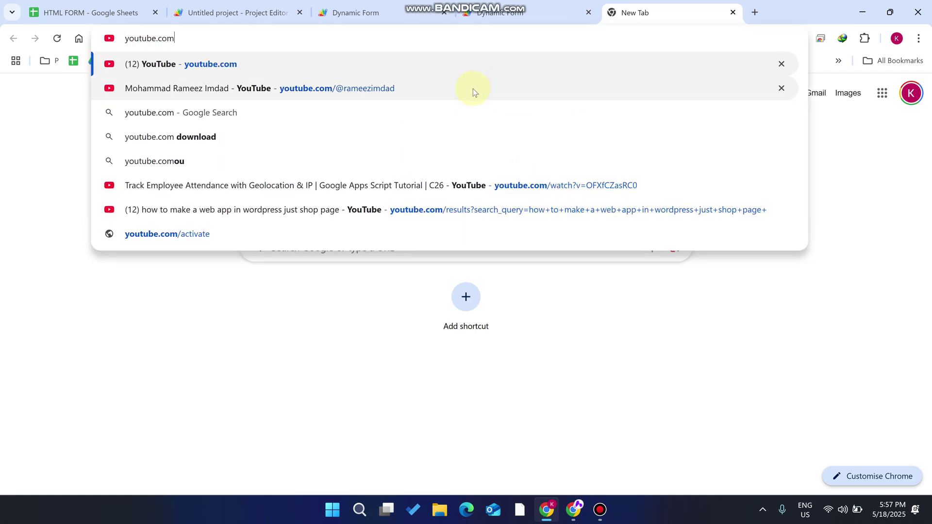
left_click(473, 90)
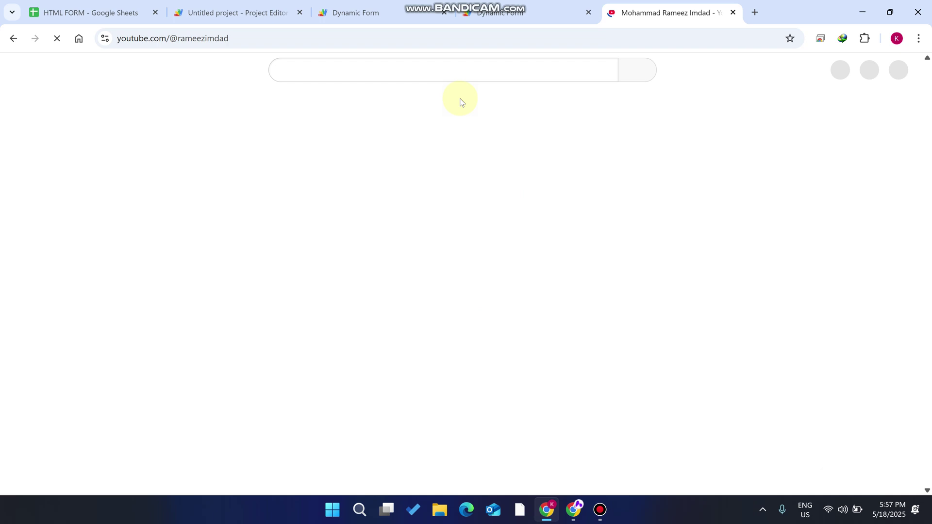
left_click(279, 332)
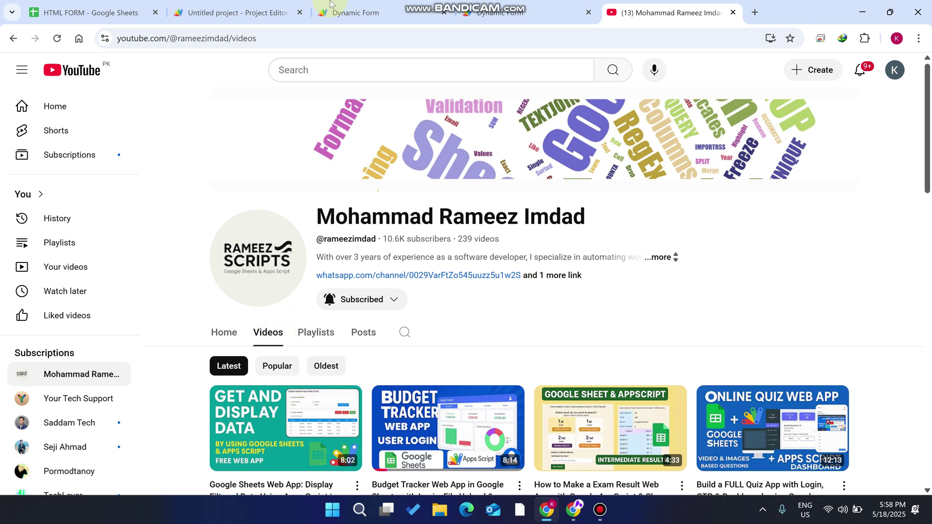
mouse_move(555, 4)
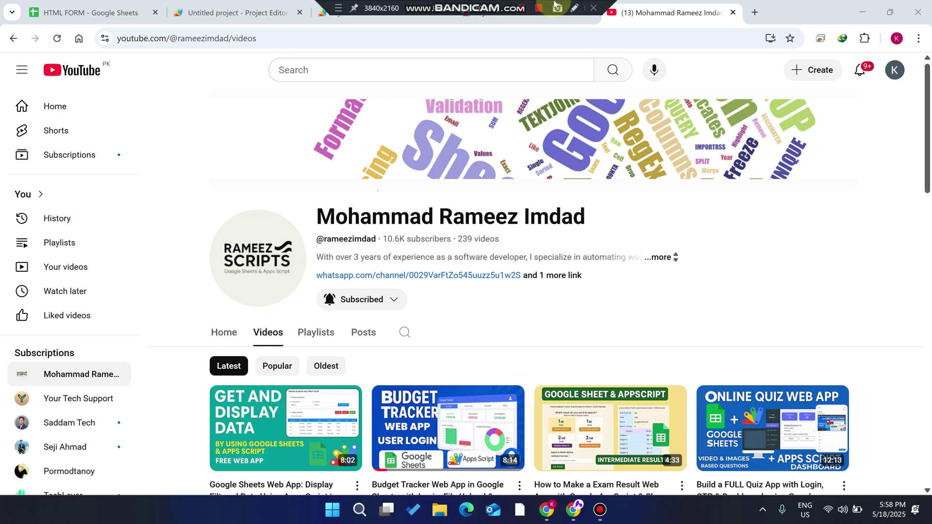